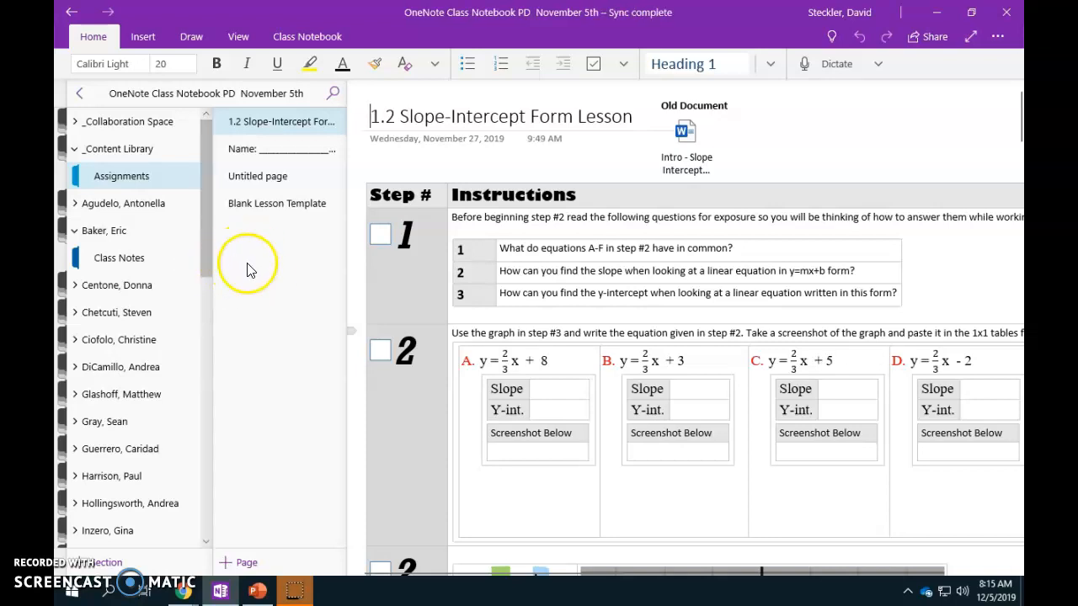
- Duplicate the "1.2 Slope-Intercept Form Lesson" page at the end of the Assignments section and title the copy "Blank Template"
right_click(281, 122)
click(327, 177)
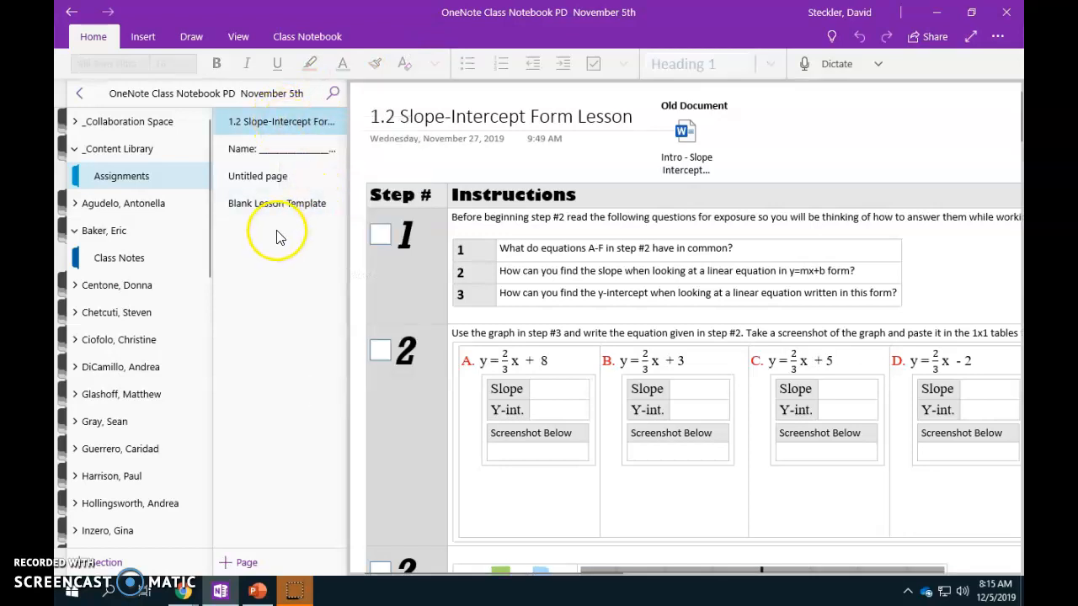
right_click(287, 255)
click(306, 282)
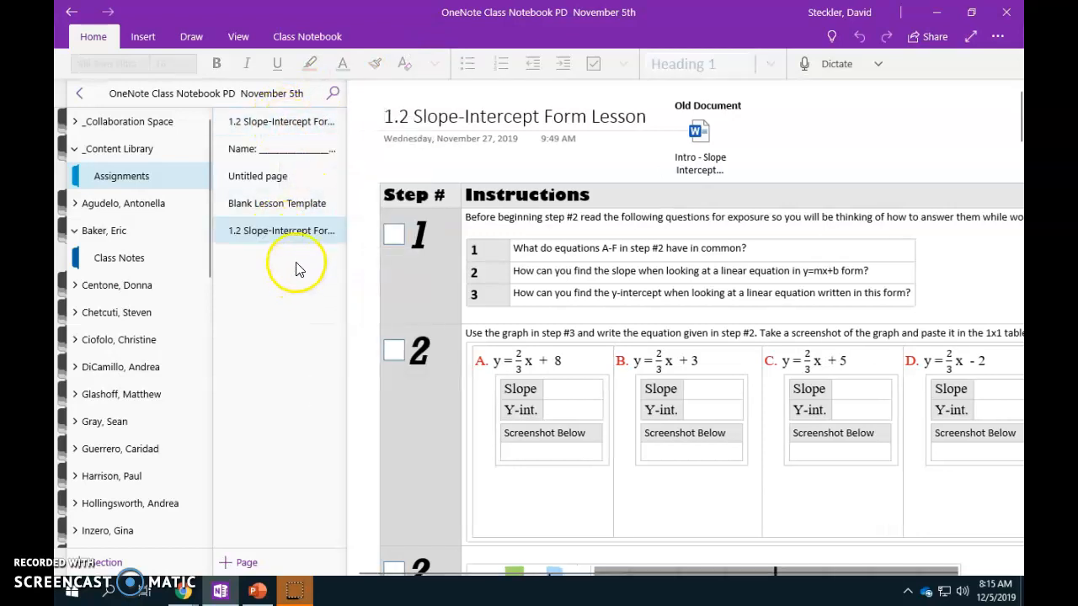
triple_click(604, 115)
text(Blank Template)
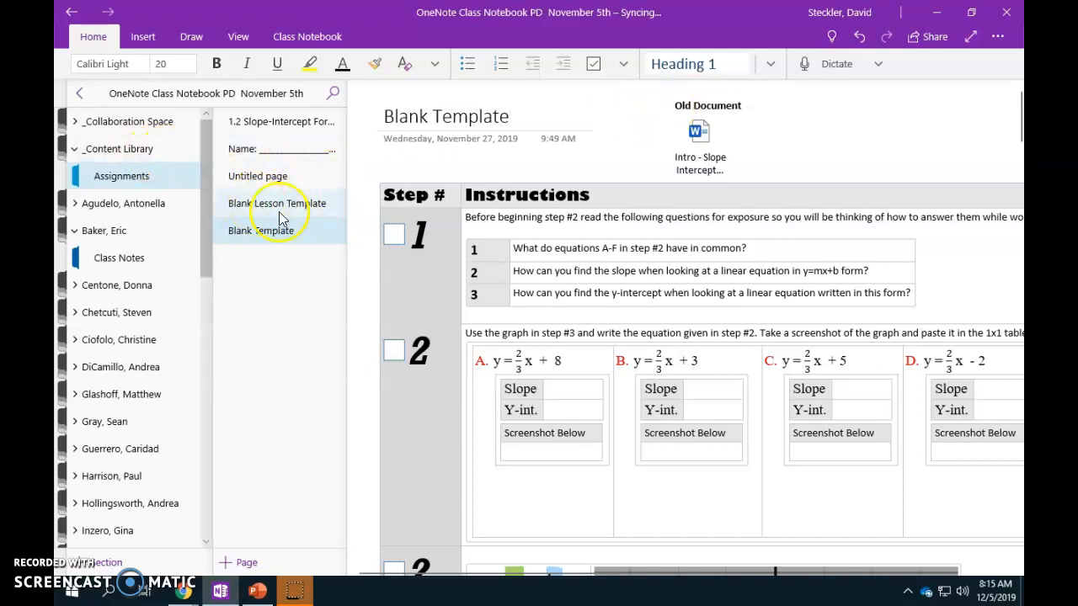
- Delete the Old Document block with its attached Word file beside the page title
click(722, 110)
click(814, 131)
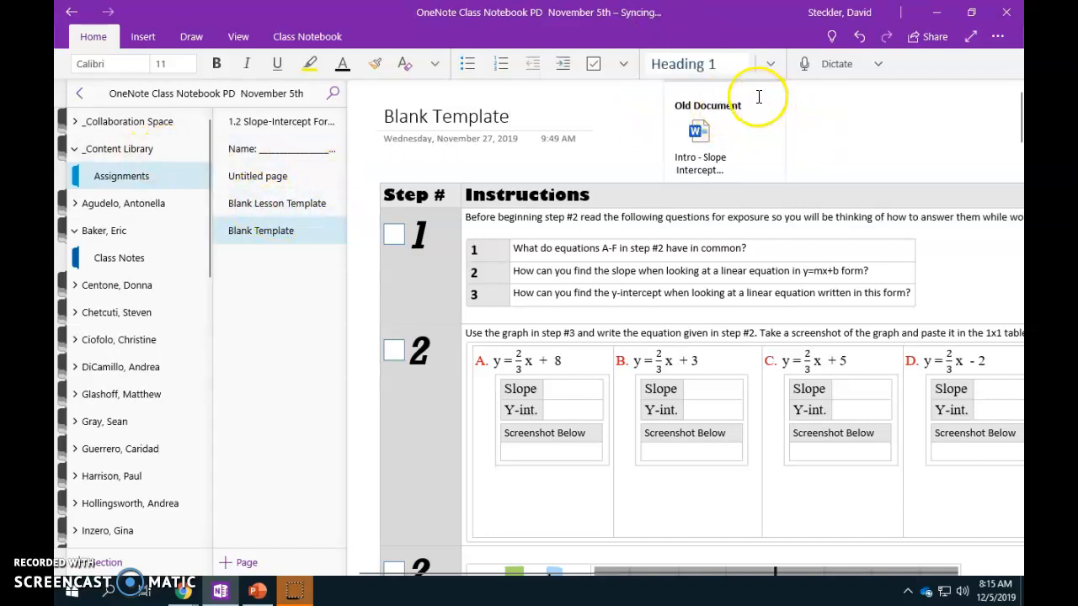
drag(751, 82, 743, 106)
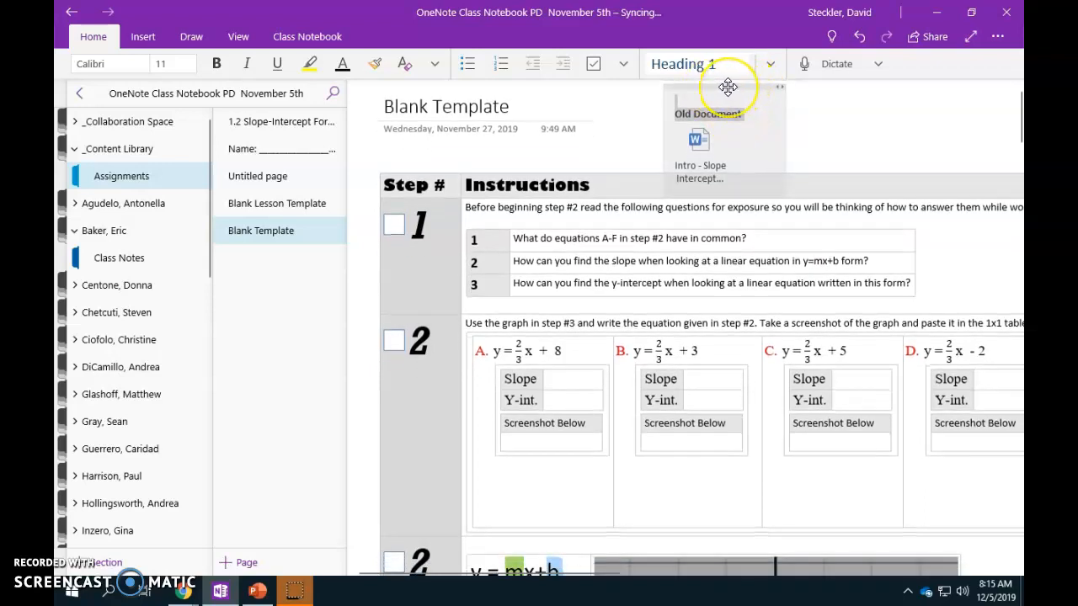
key(Delete)
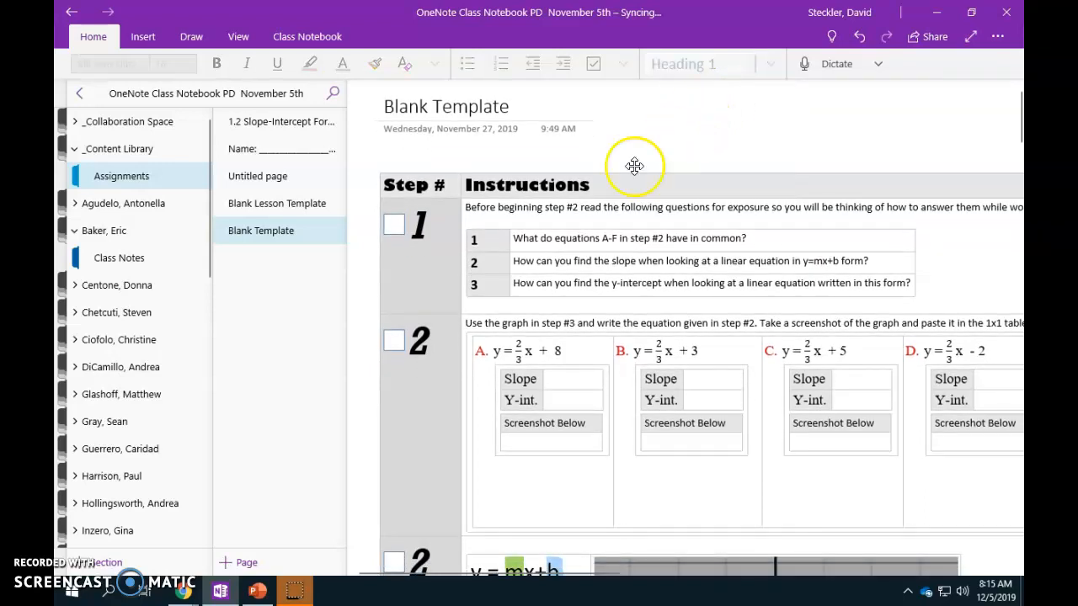
- Try deleting the entire lesson instructions table and undo the deletion
click(626, 164)
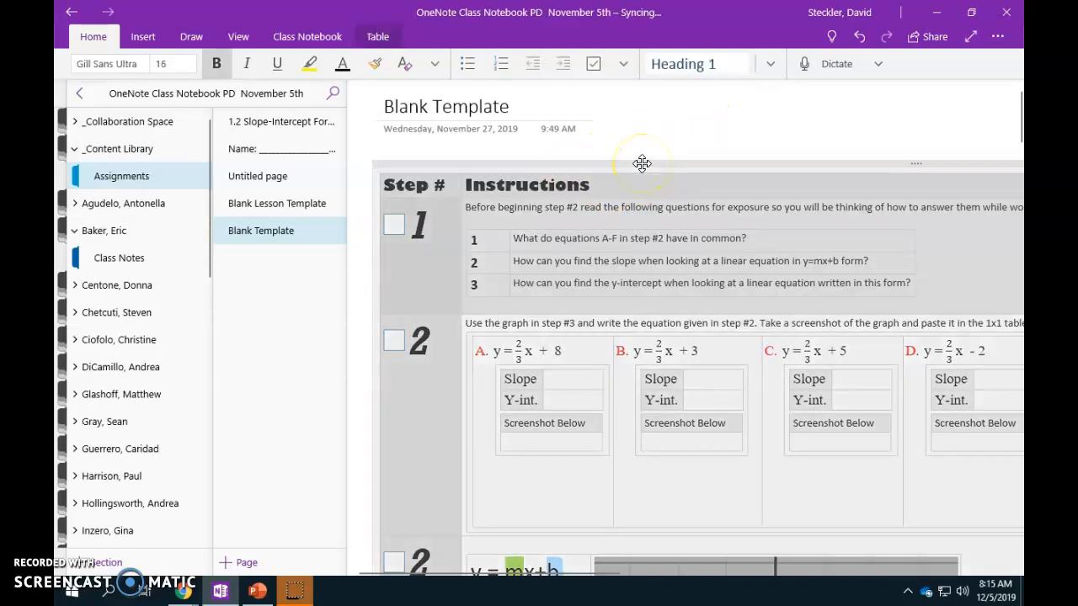
key(Delete)
click(855, 35)
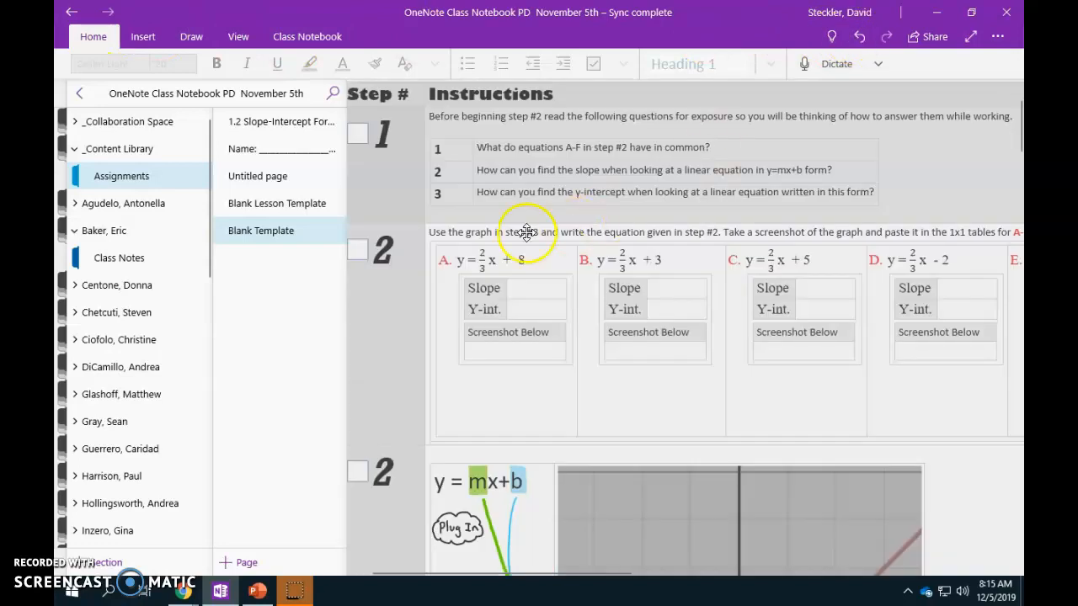
drag(597, 573, 582, 567)
scroll(576, 371, up, 1)
scroll(480, 205, up, 1)
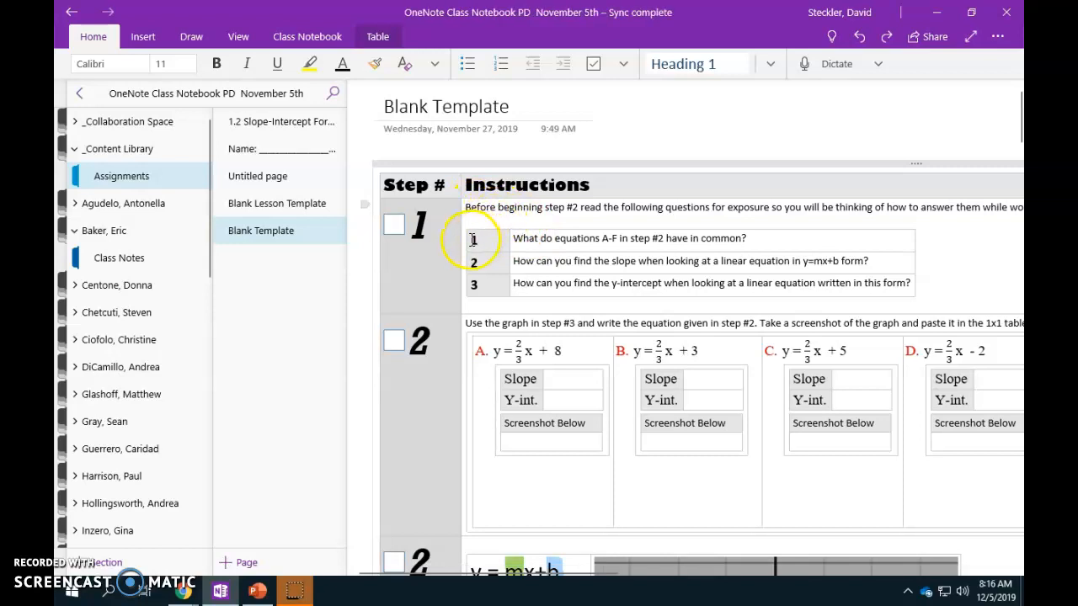
- Insert a table of two columns and three rows above the questions in step 1 and number its rows 1 to 3
click(508, 239)
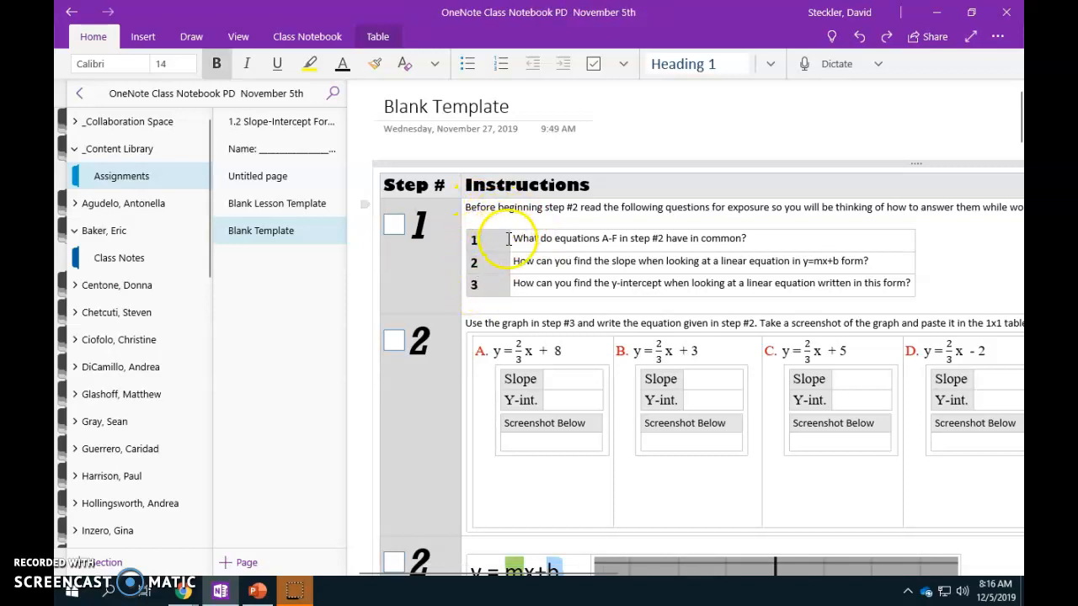
click(506, 232)
click(143, 36)
click(114, 65)
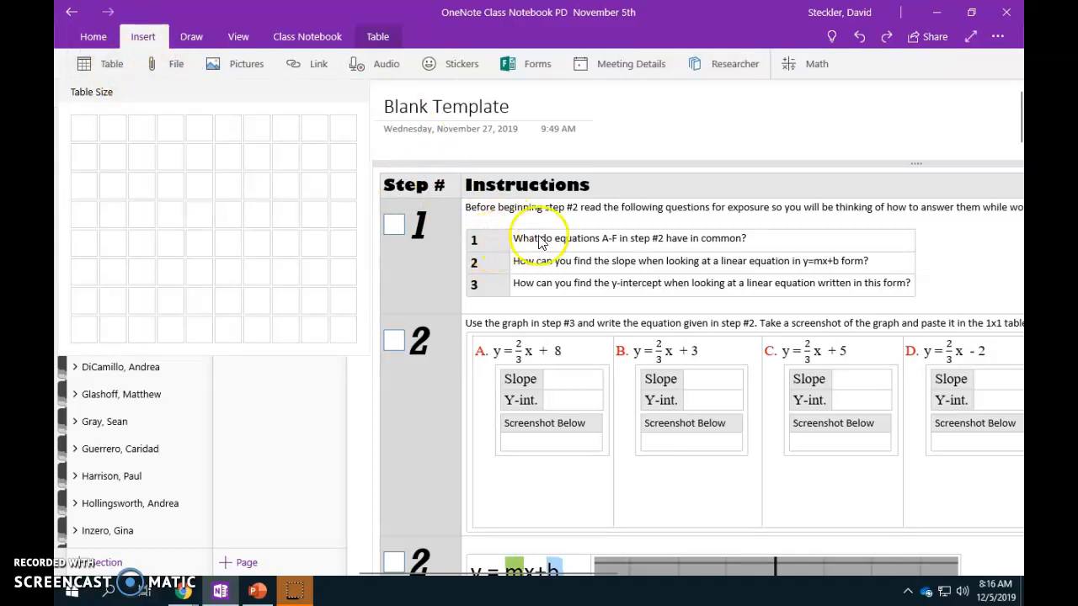
click(113, 184)
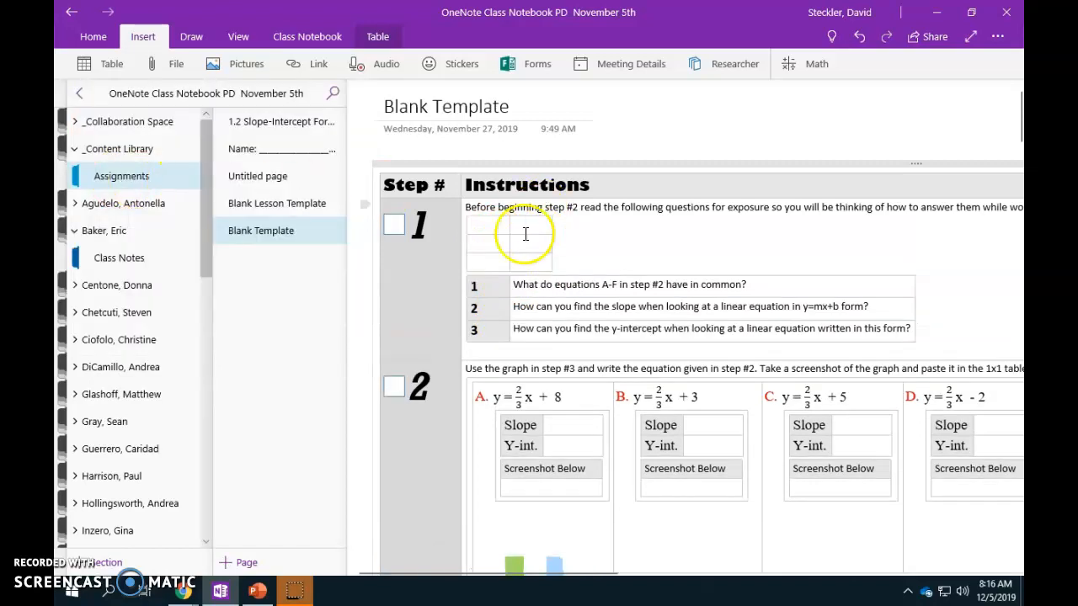
text(1)
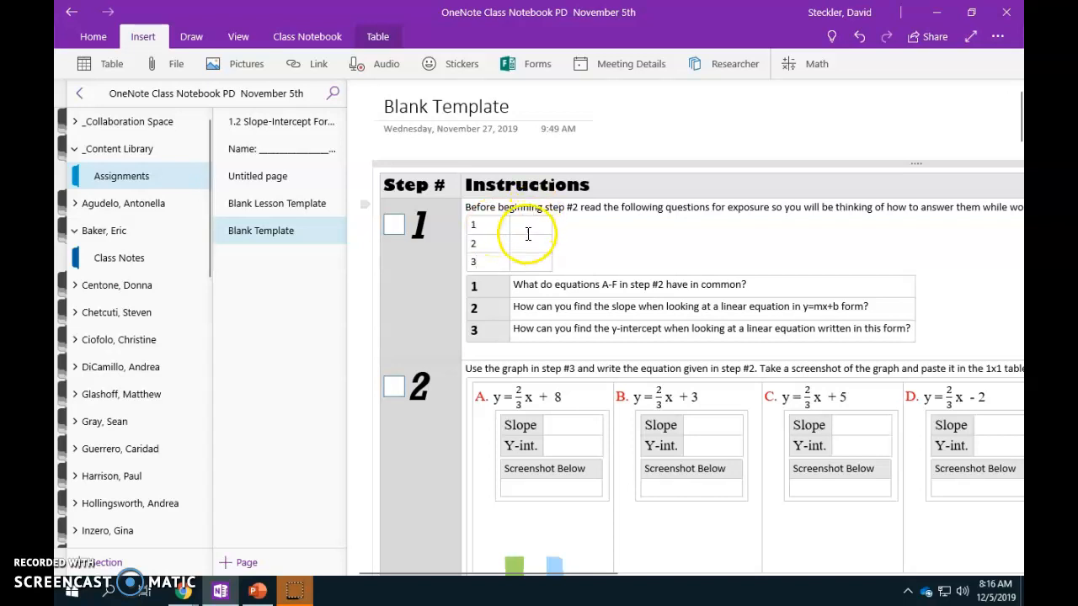
- Shade the number column of the new step 1 table light gray
drag(474, 225, 484, 257)
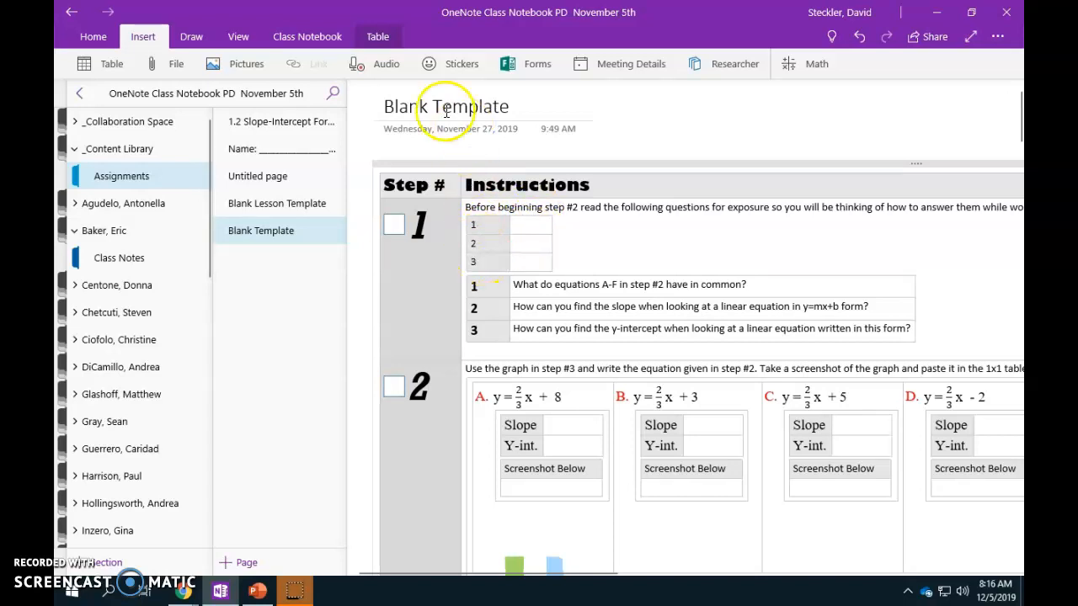
click(379, 38)
click(832, 71)
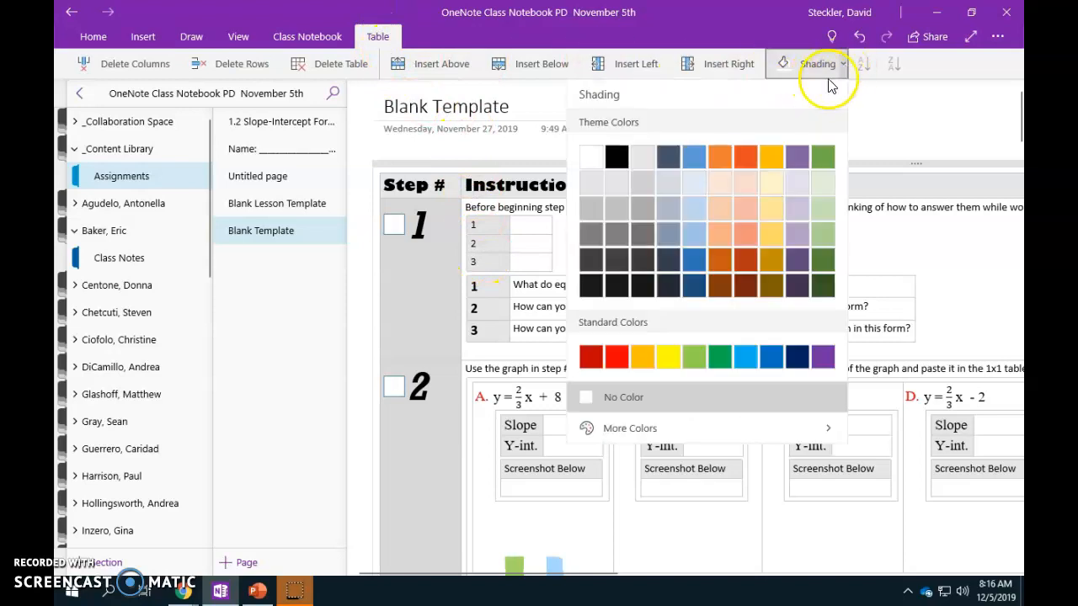
click(591, 207)
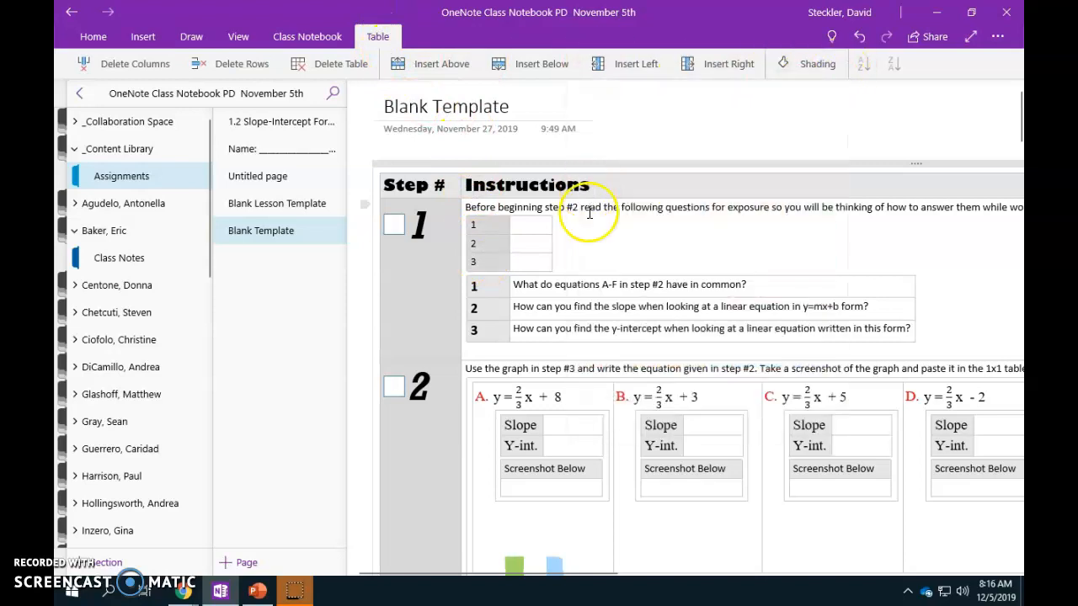
- Make the numbers in the new step 1 table bold and set their font size to 16
click(475, 224)
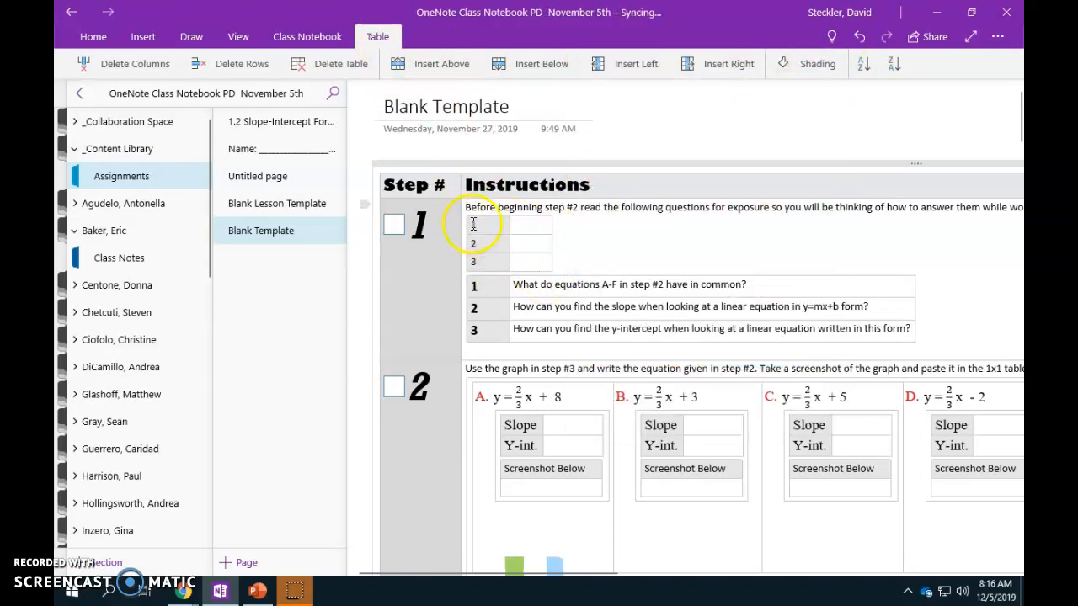
click(91, 37)
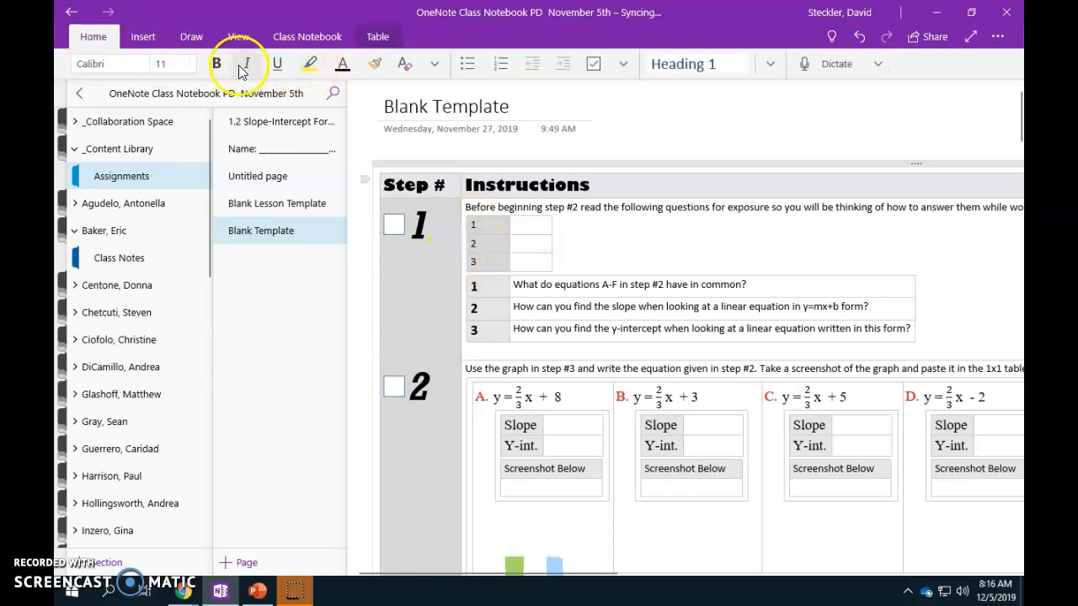
click(172, 66)
text(16)
key(Return)
click(461, 187)
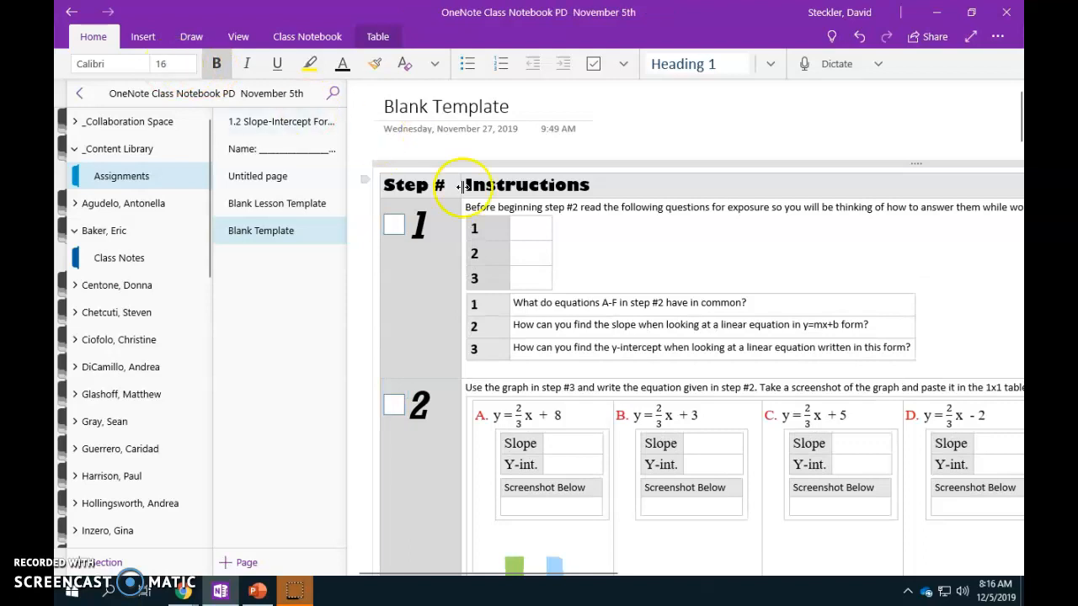
- Widen the second column of the new table to roughly the width of the question table below it
click(518, 226)
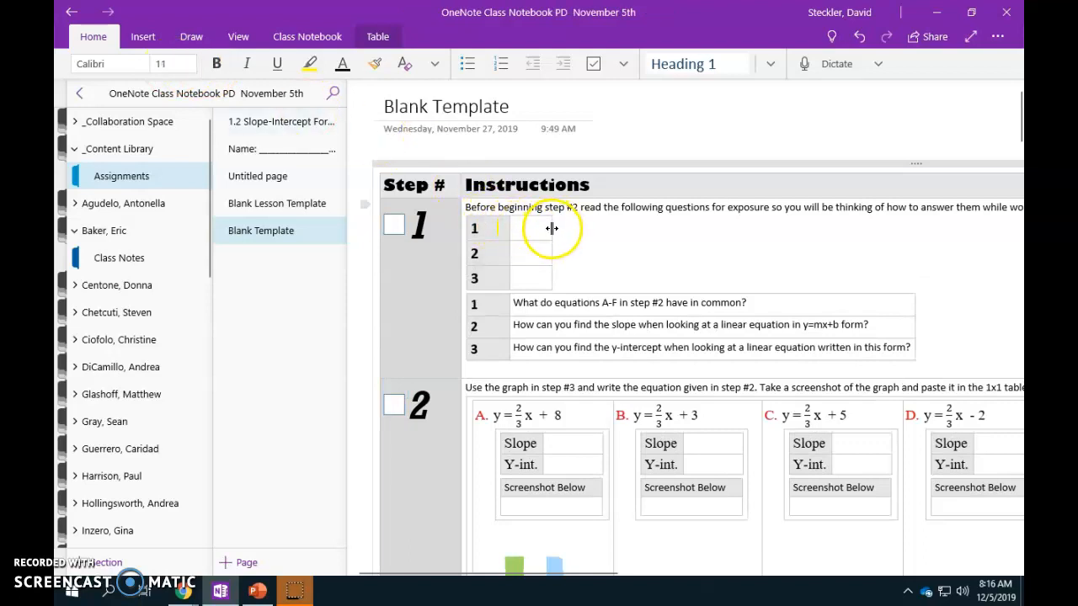
drag(551, 228, 920, 245)
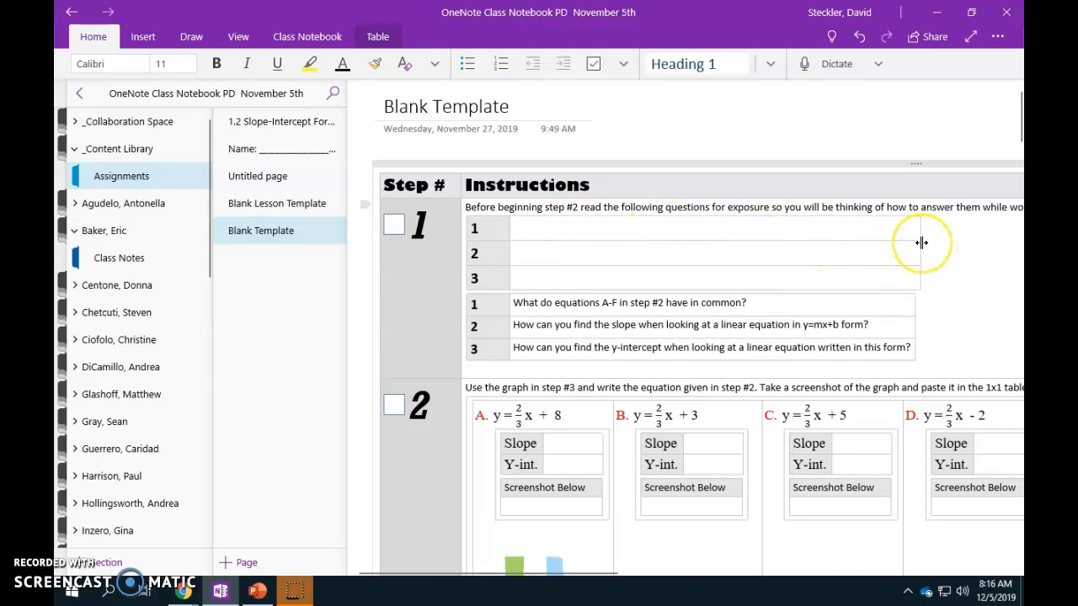
drag(916, 243, 924, 243)
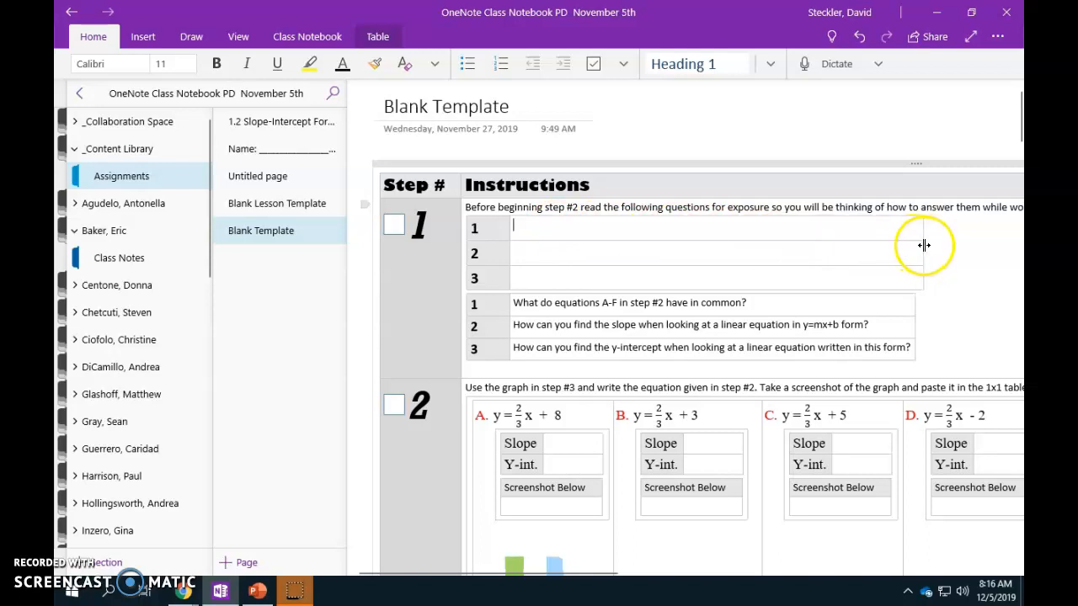
- Copy the question "What do equations A-F in step #2 have in common?" into row 1 of the new table
drag(748, 303, 515, 302)
key(ctrl+c)
click(562, 230)
key(ctrl+v)
- Add five blank rows to the end of the new step 1 table
click(566, 247)
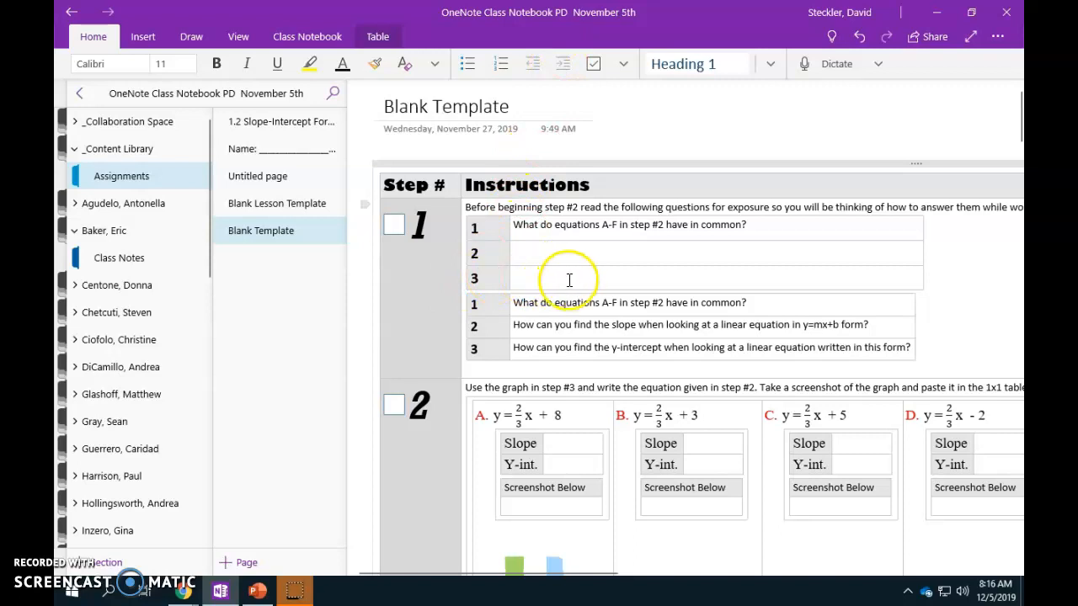
key(Tab)
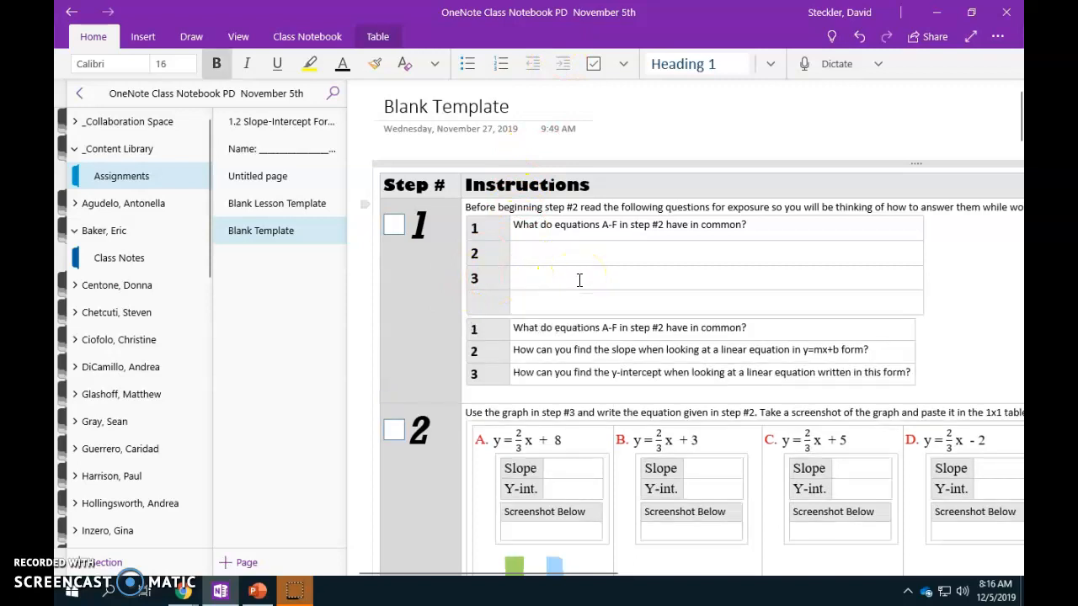
key(Tab)
key(Tab)
key(Tab)
key(Tab)
key(Tab)
key(Tab)
key(Tab)
key(Tab)
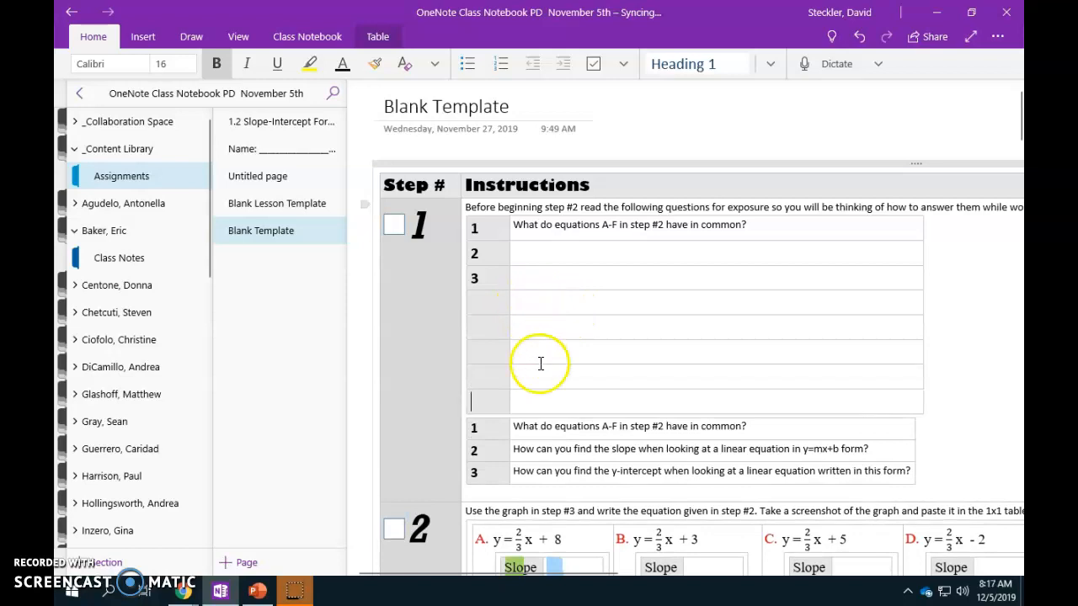
- Remove the last two blank rows from the new step 1 table
click(480, 398)
key(Delete)
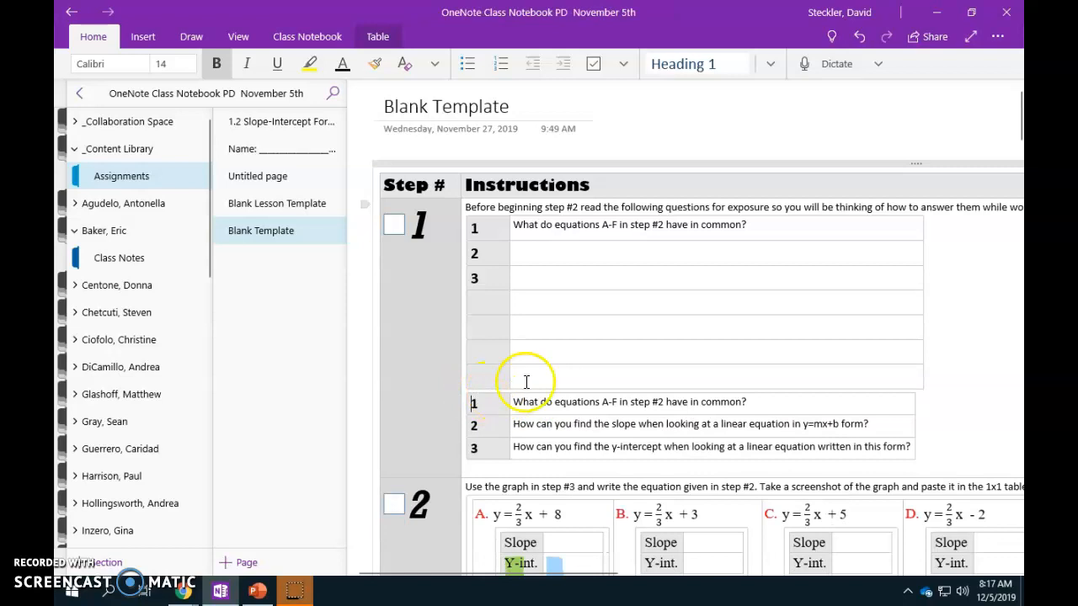
click(488, 376)
key(Delete)
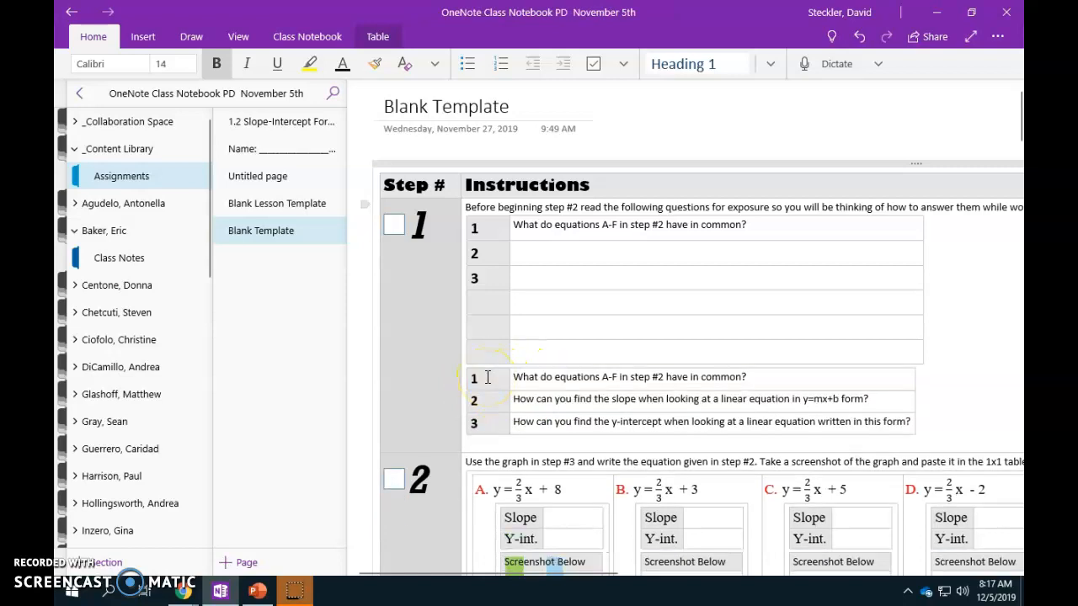
- Clear the step 1 instructions cell by deleting both tables and the instruction text
drag(933, 424, 953, 214)
key(Delete)
key(Delete)
drag(658, 220, 494, 204)
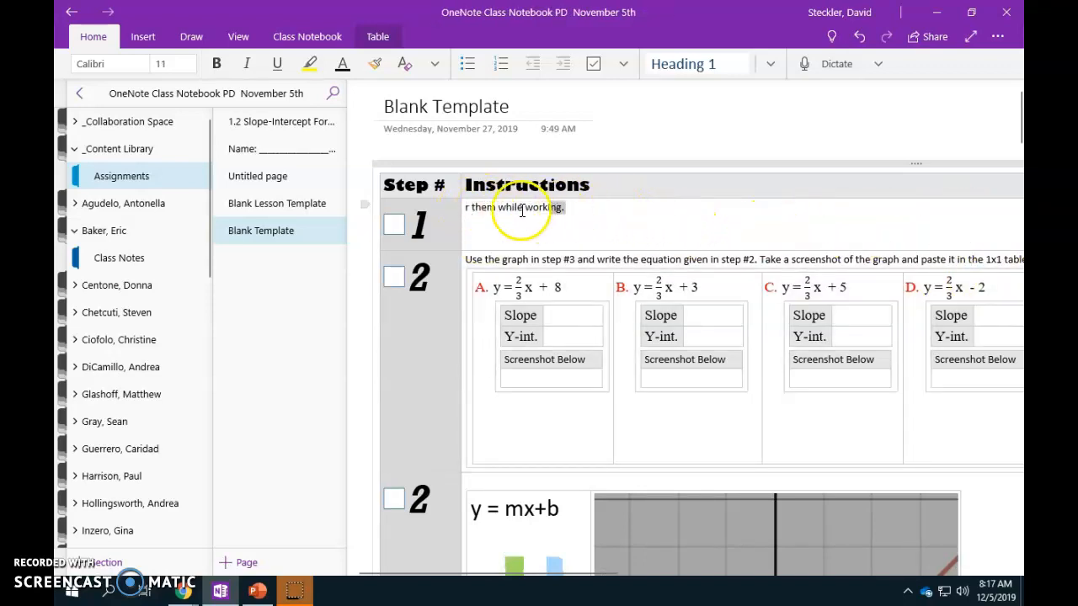
key(Delete)
- Open the step 5 video "Why do we need to learn SLOPE in math?" on YouTube and copy its share link
drag(446, 265, 678, 602)
scroll(623, 207, up, 3)
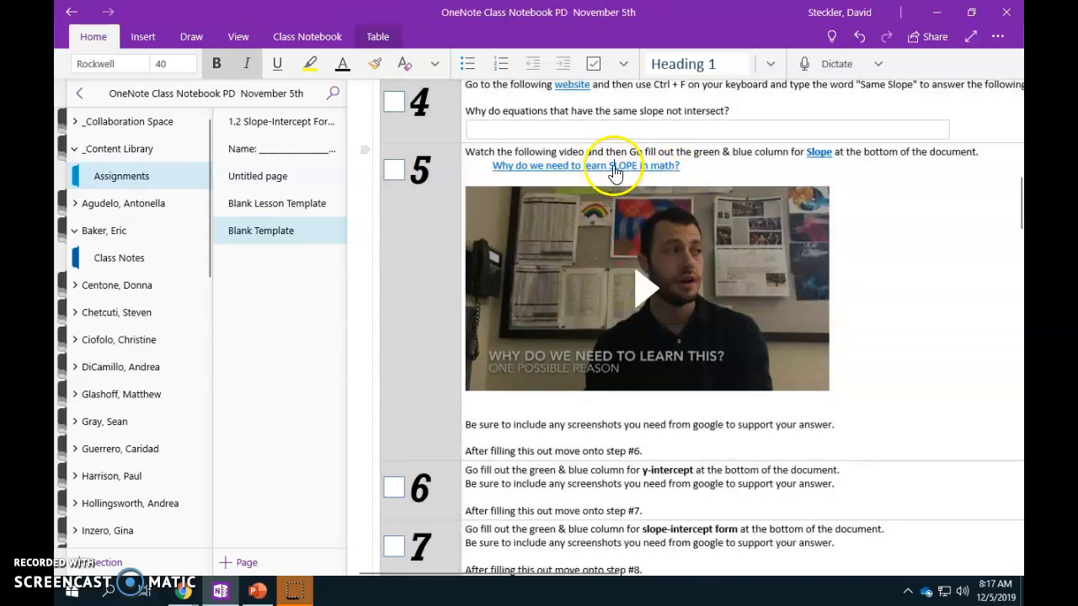
click(614, 168)
click(289, 496)
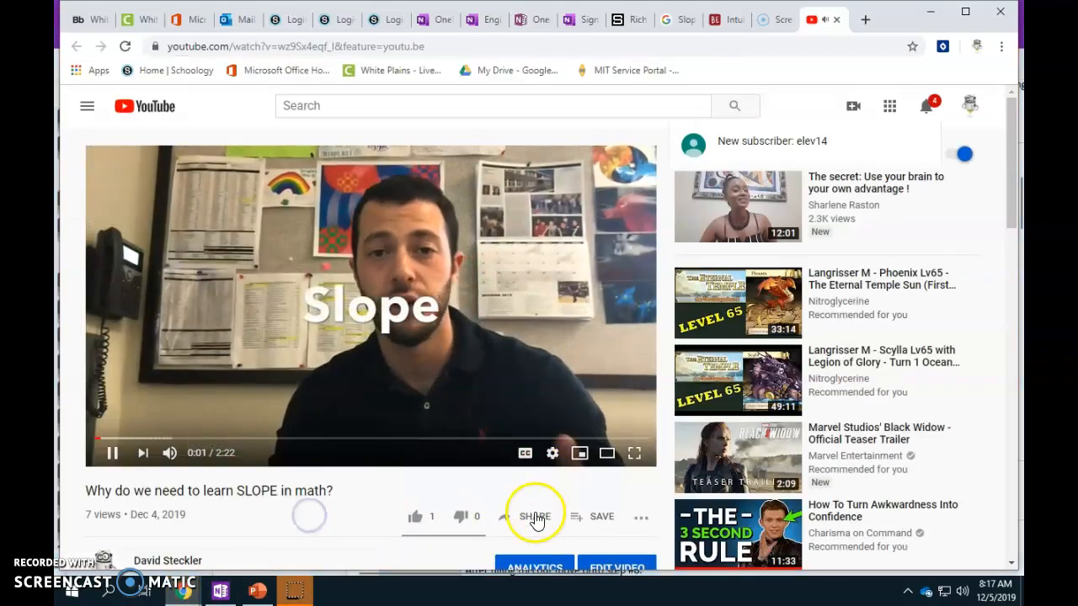
click(536, 518)
click(684, 362)
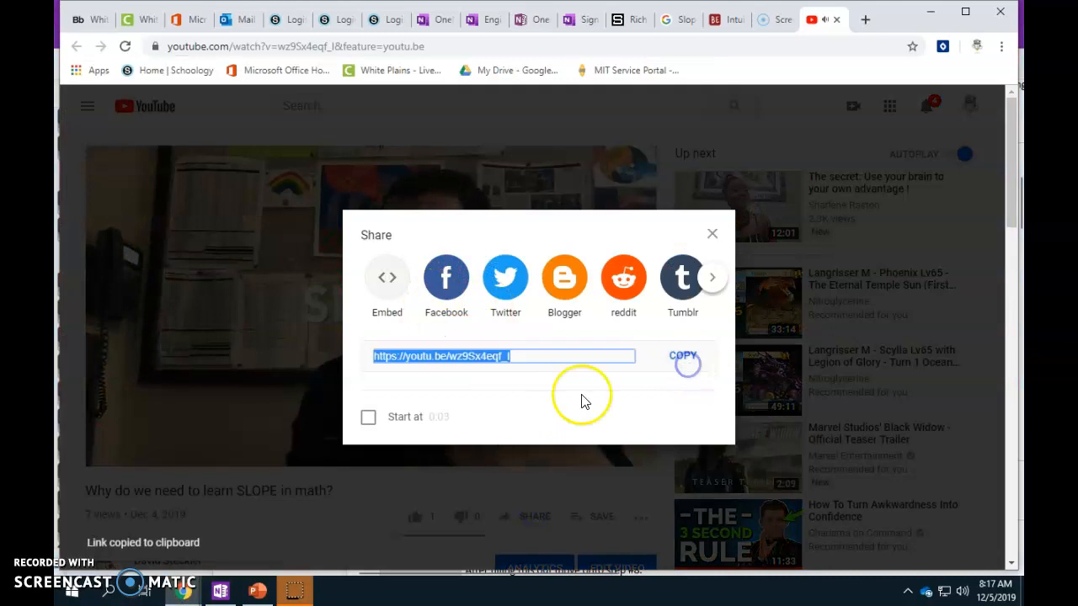
- Switch to OneNote, paste the video link below the step 5 video, and undo its automatic embedding to leave a plain link
click(220, 592)
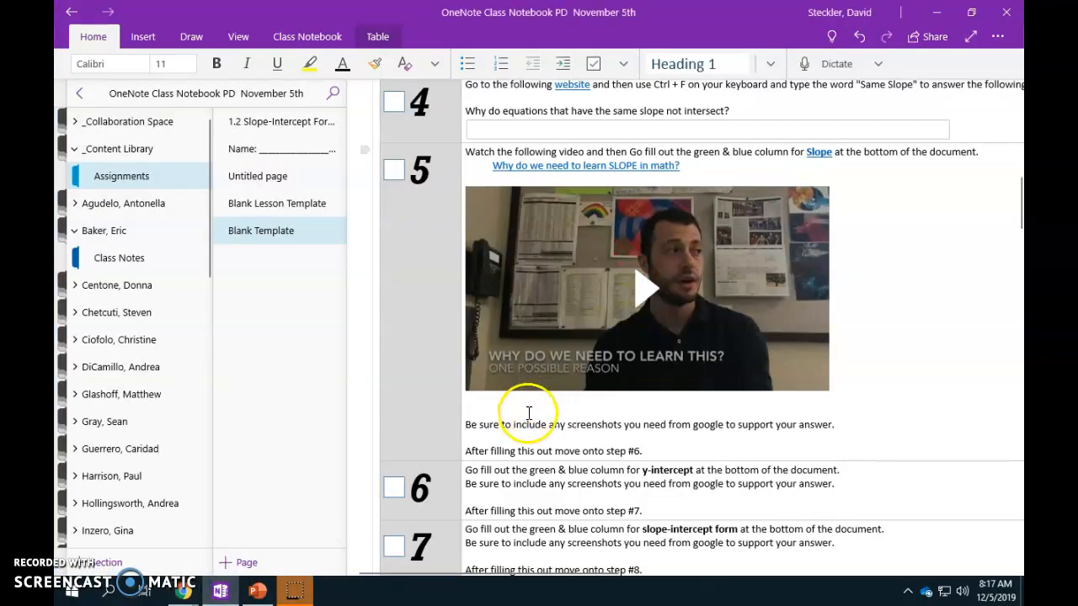
click(529, 412)
key(ctrl+v)
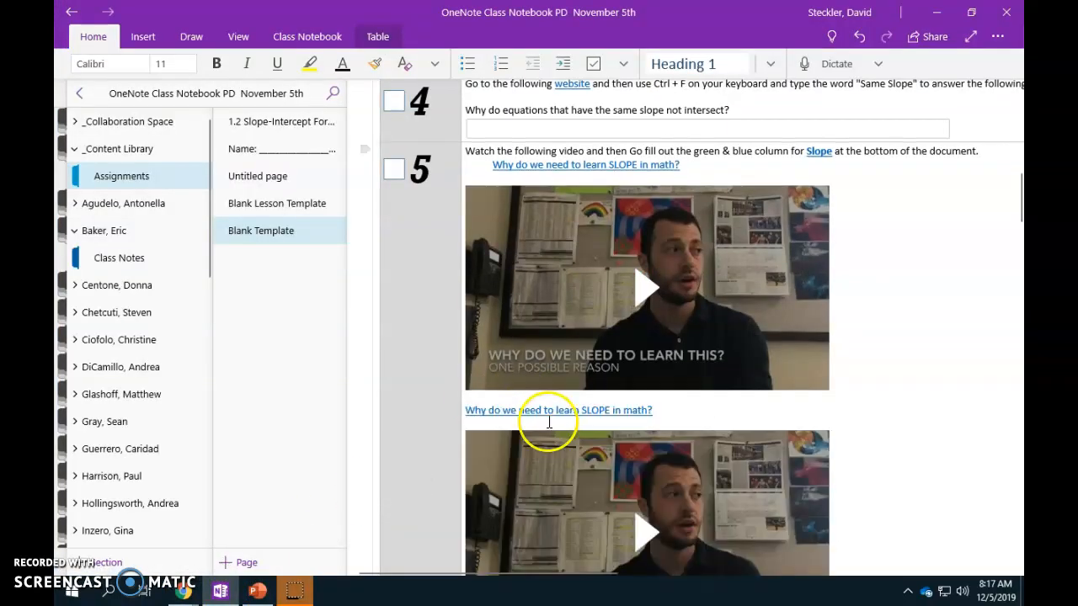
click(857, 35)
- Close the browser window showing the YouTube video
mouse_move(183, 592)
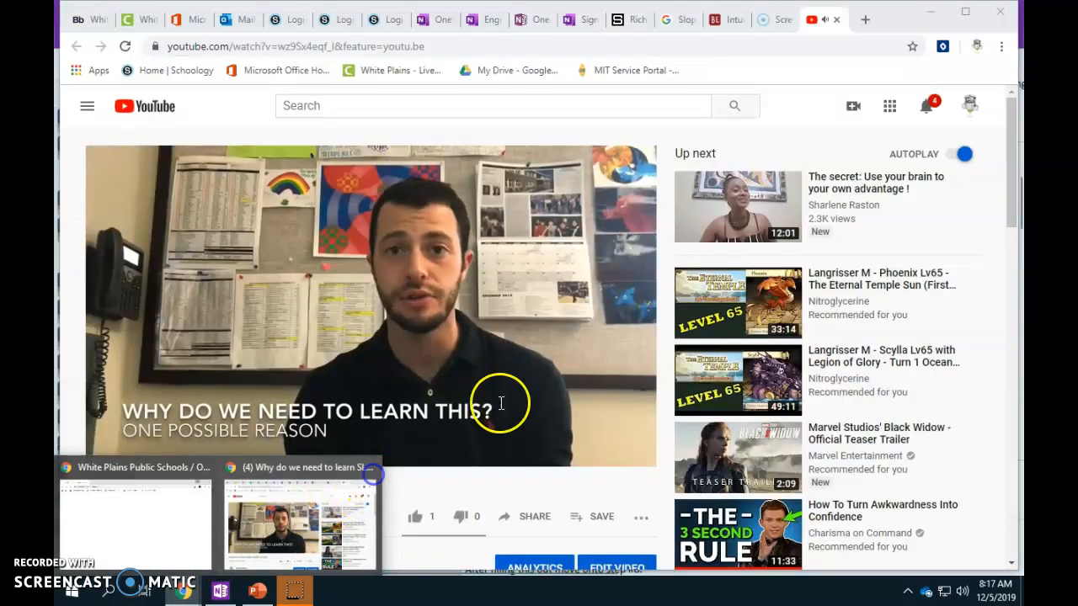
click(369, 468)
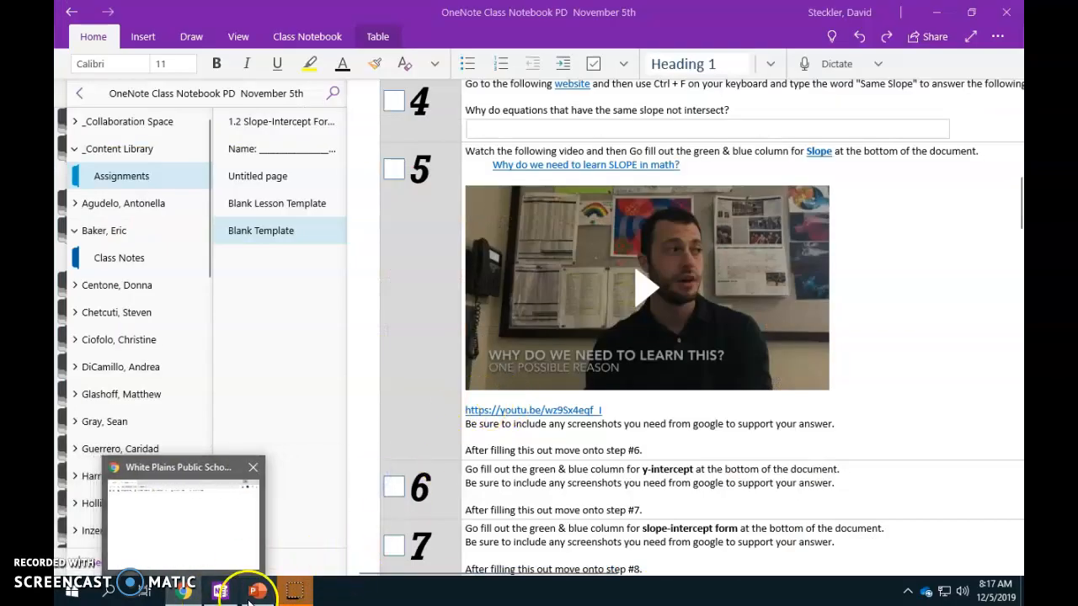
- Clear the instruction contents of steps 4 and 5 and remove all step rows below step 1
drag(644, 451, 489, 179)
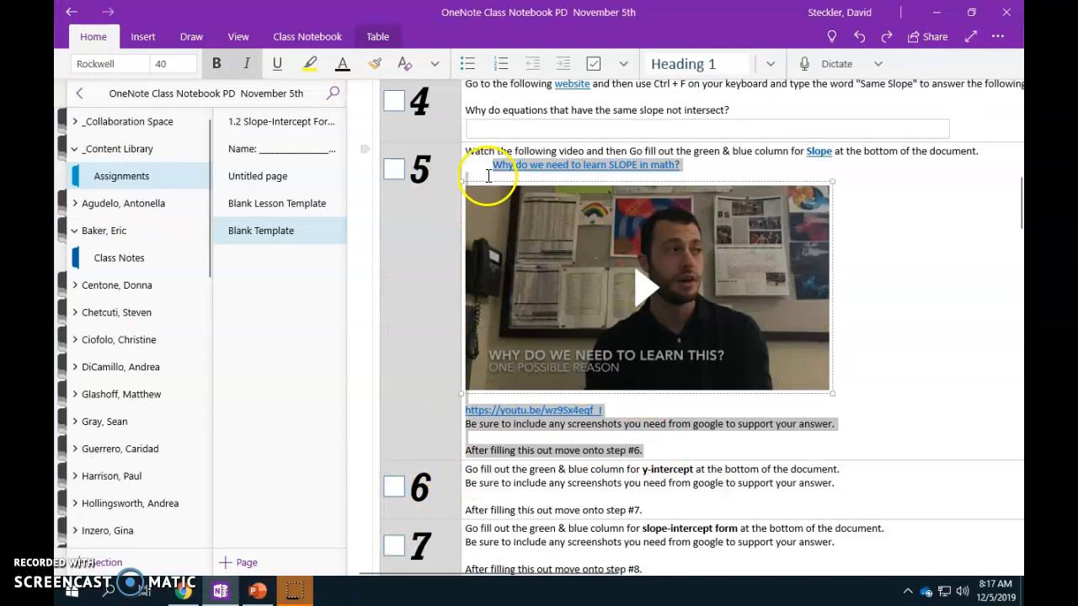
click(477, 138)
scroll(522, 236, up, 5)
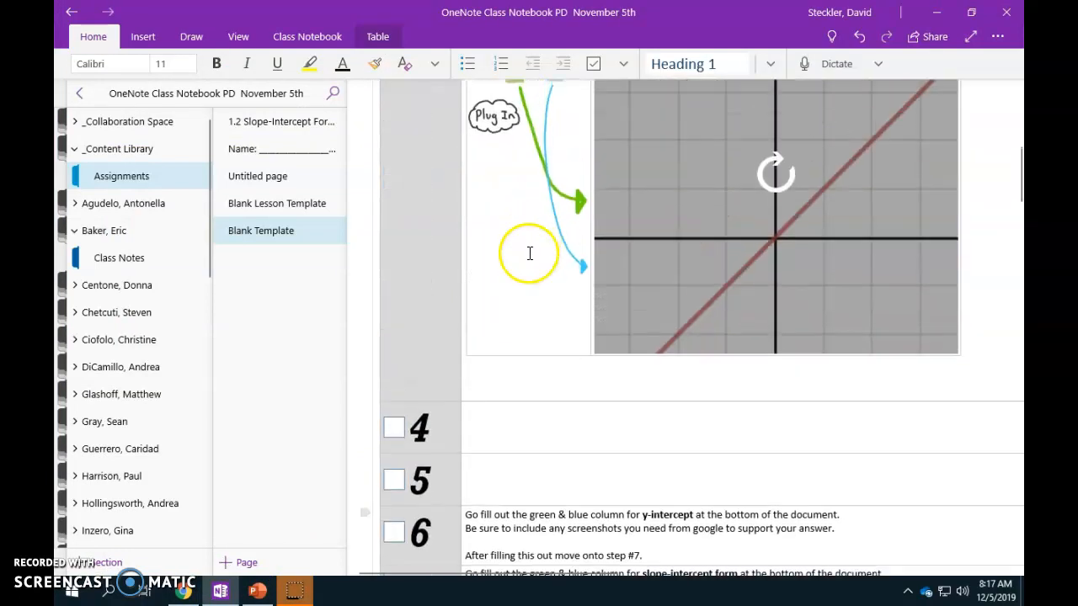
click(453, 299)
scroll(512, 320, up, 5)
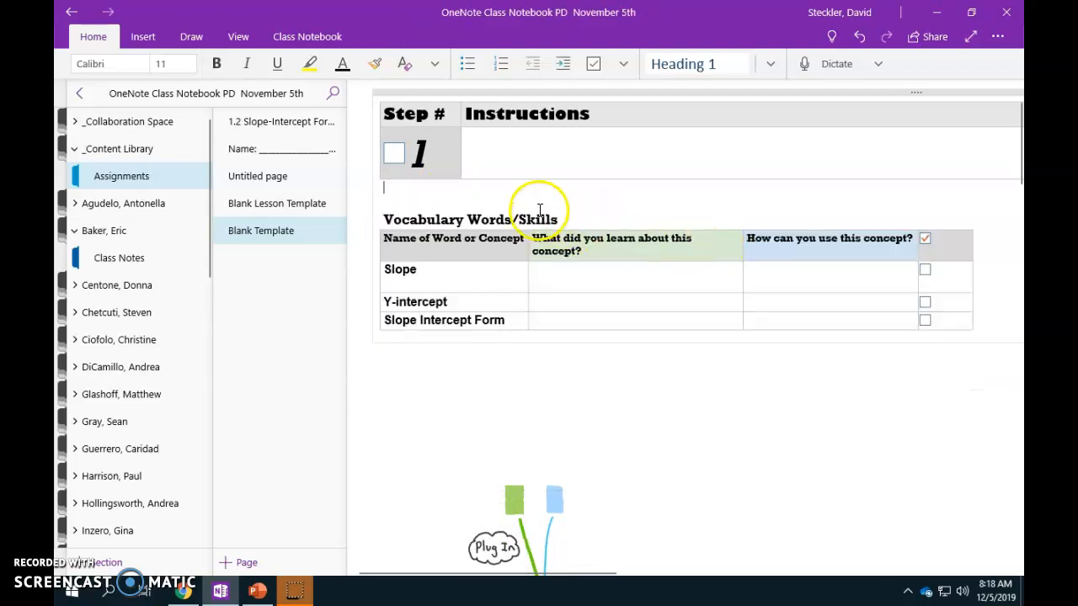
- Add a long series of empty rows to the steps table below step 1
click(445, 218)
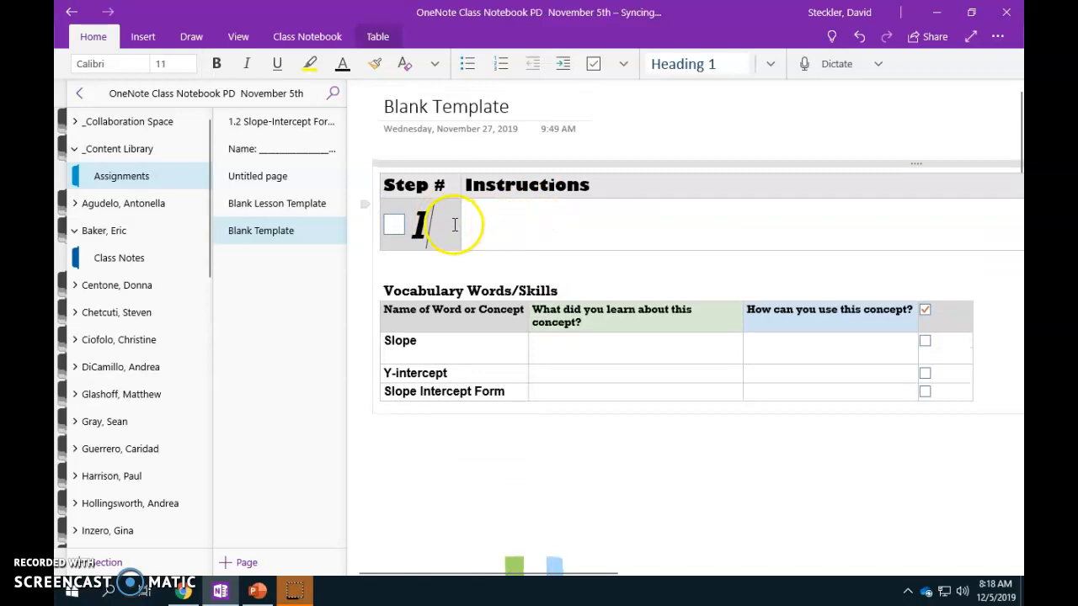
click(443, 237)
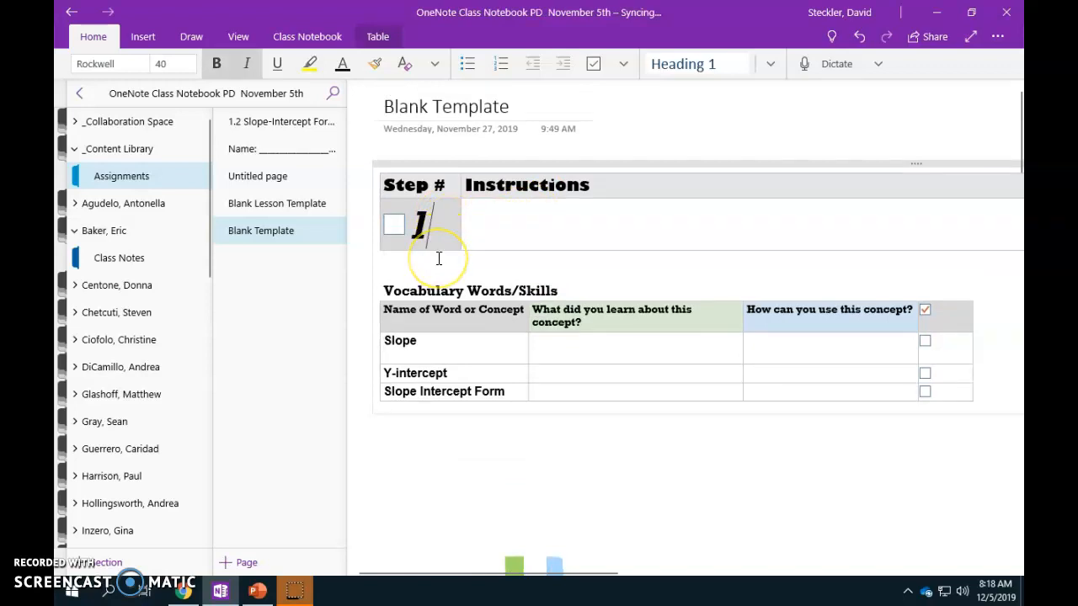
key(Return)
key(Return)
key(Return)
key(Return)
key(Return)
key(Return)
key(Return)
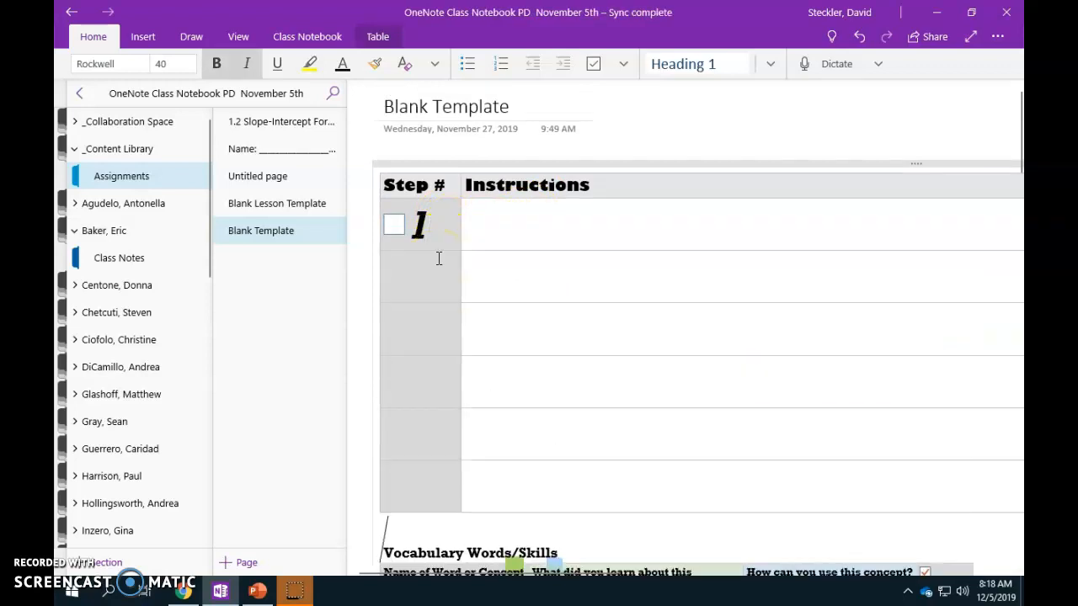
key(Return)
key(Return)
key(Return)
key(Return)
key(Return)
key(Return)
key(Return)
- Delete the leftover "Plug In" drawing with its green and blue arrows from the steps table
click(502, 226)
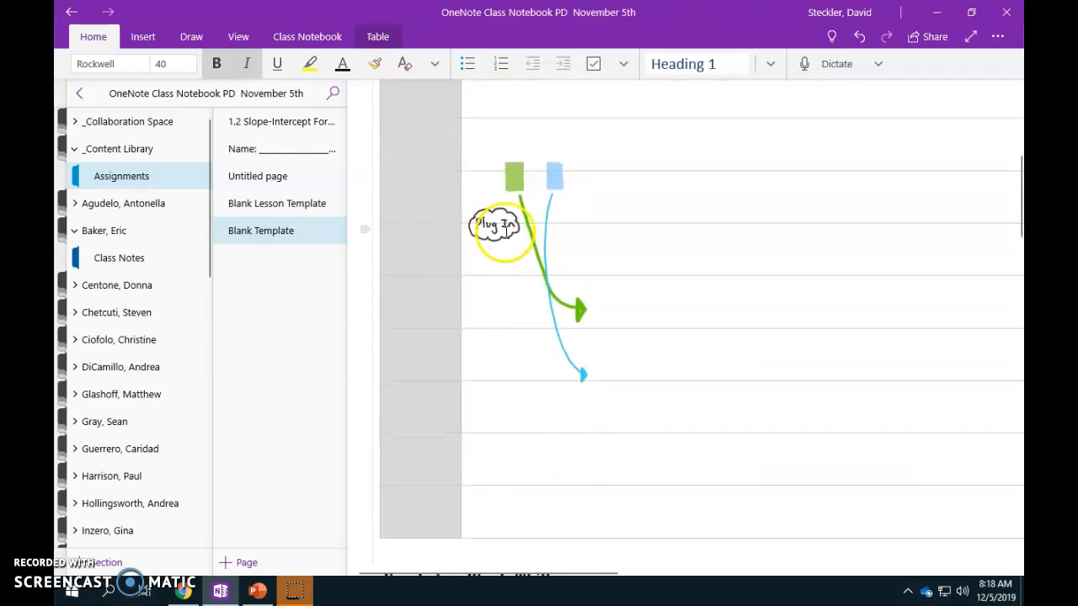
mouse_move(505, 227)
mouse_down()
mouse_move(500, 211)
mouse_move(498, 220)
mouse_up()
click(191, 36)
click(266, 61)
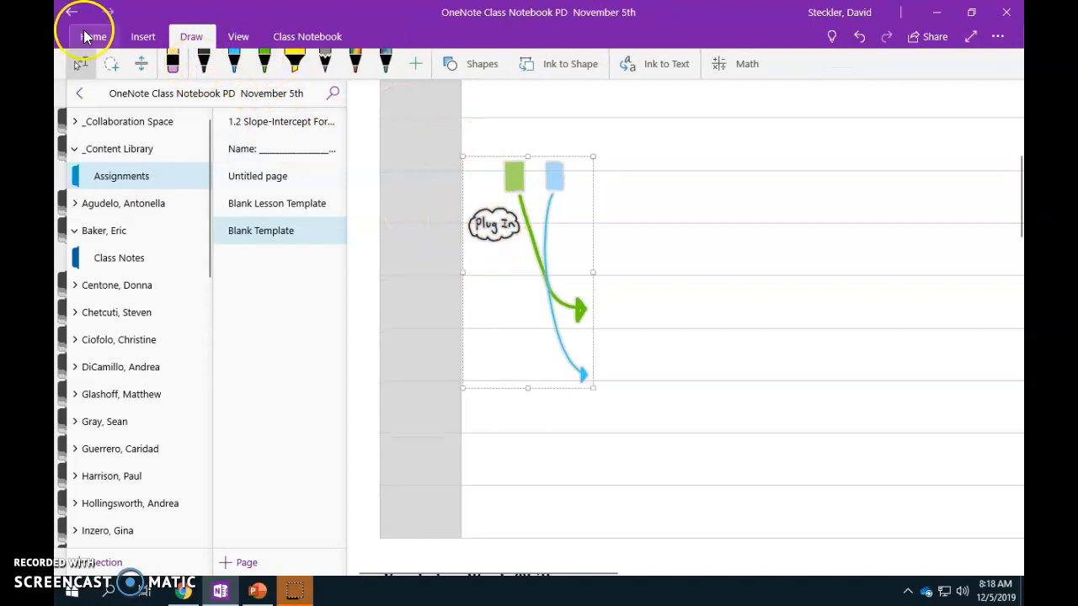
click(92, 36)
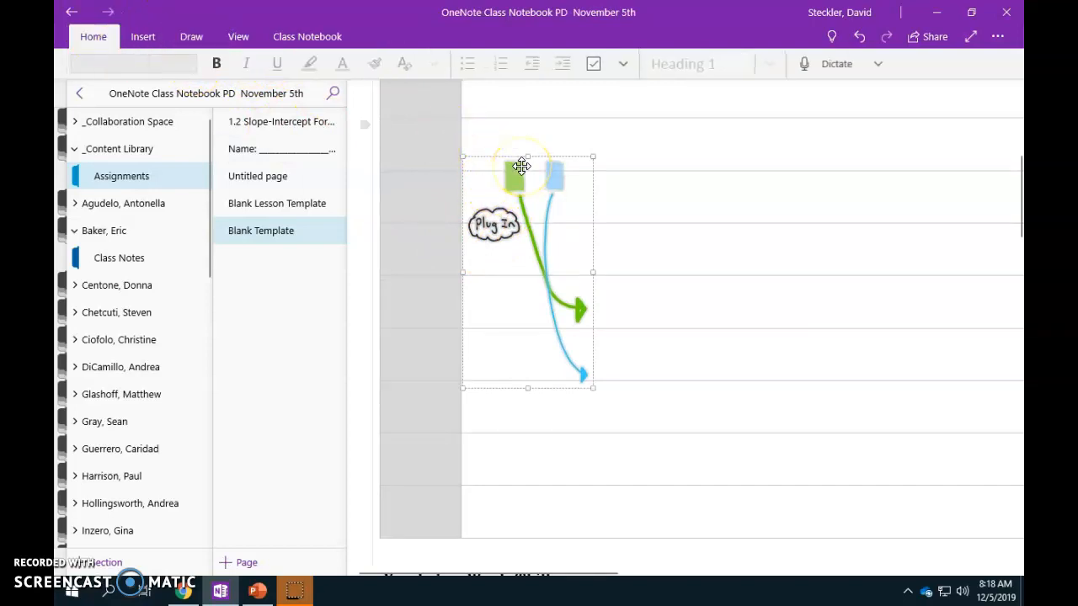
key(Delete)
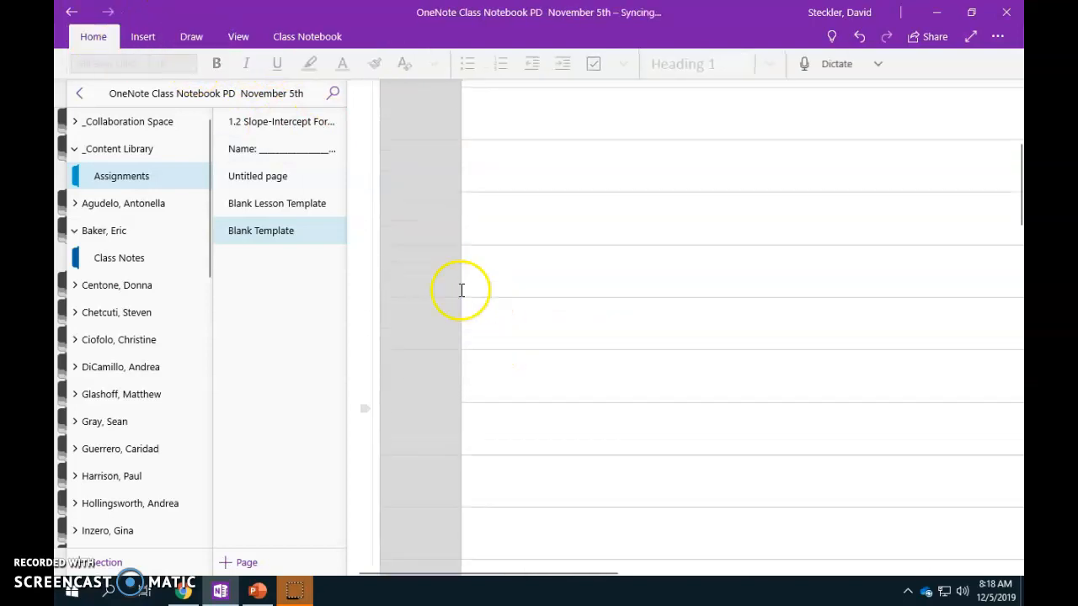
- Give the three rows below step 1 To Do checkboxes and number them 2, 3 and 4
scroll(628, 221, up, 10)
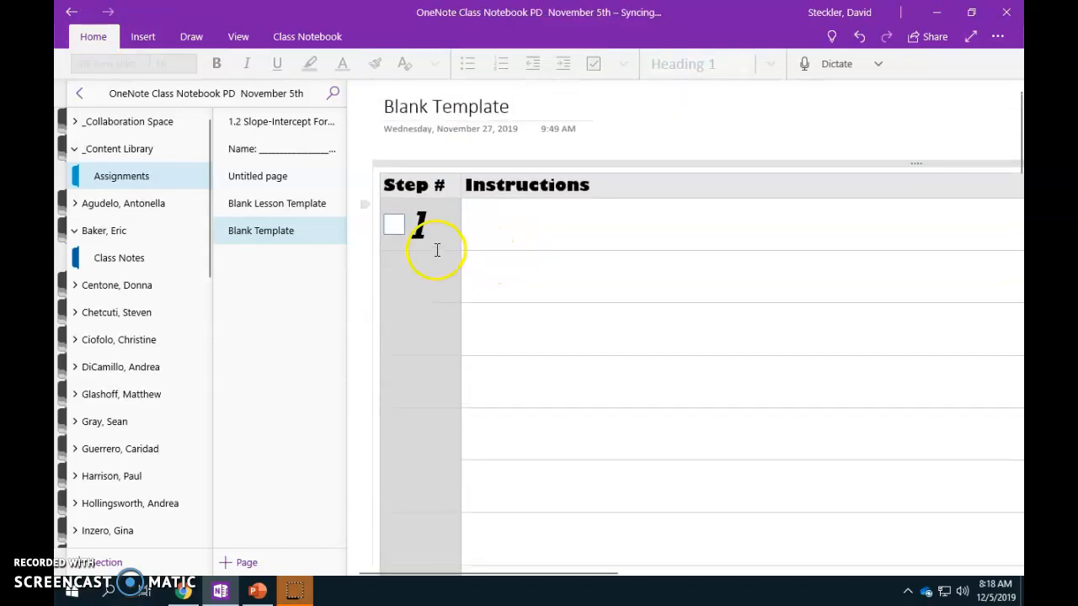
click(424, 267)
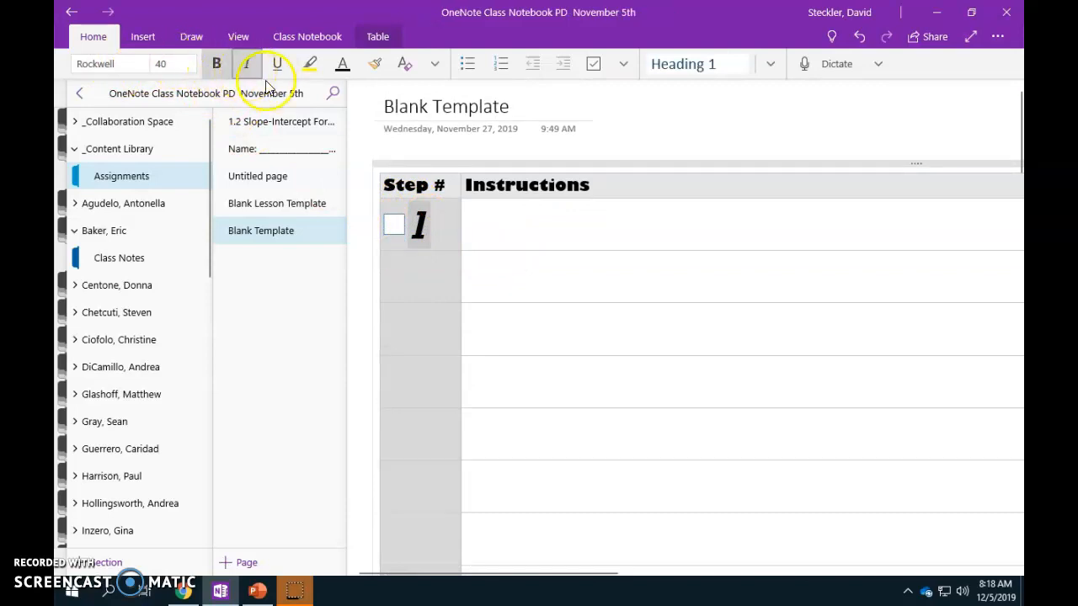
click(401, 225)
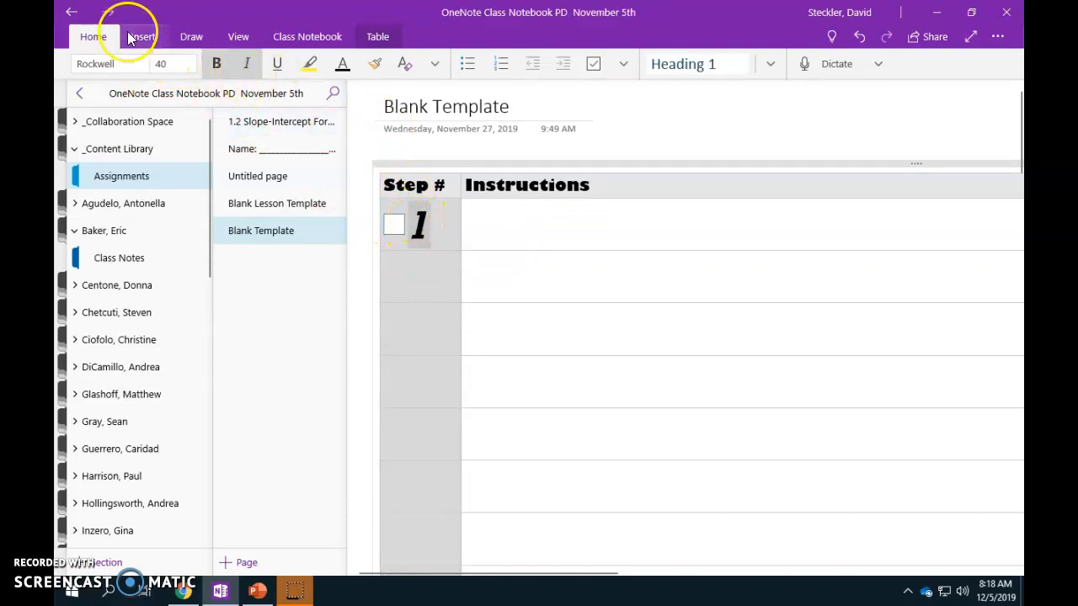
click(593, 64)
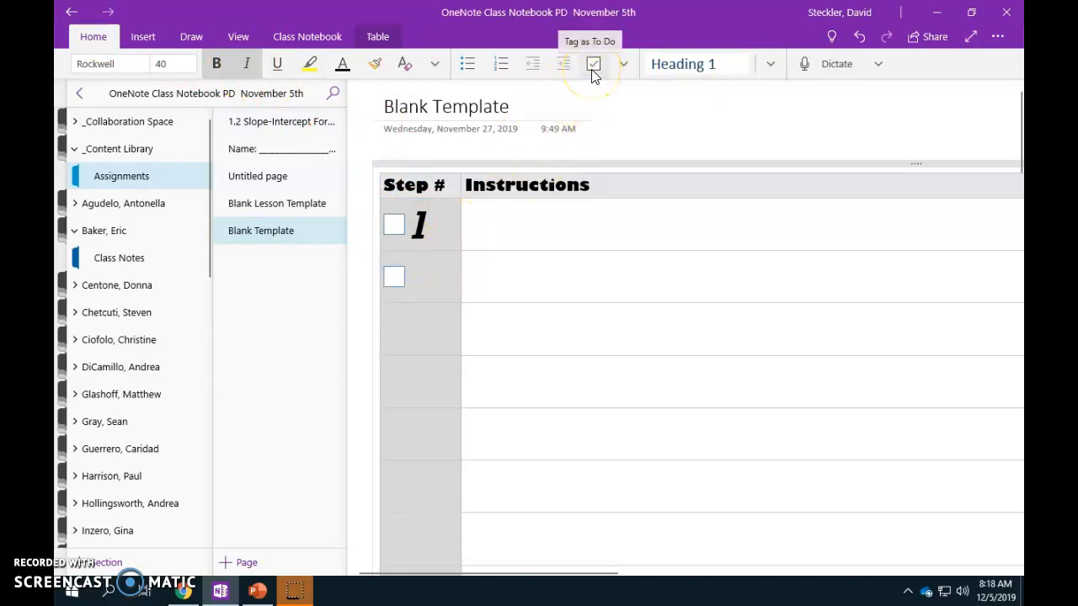
click(437, 314)
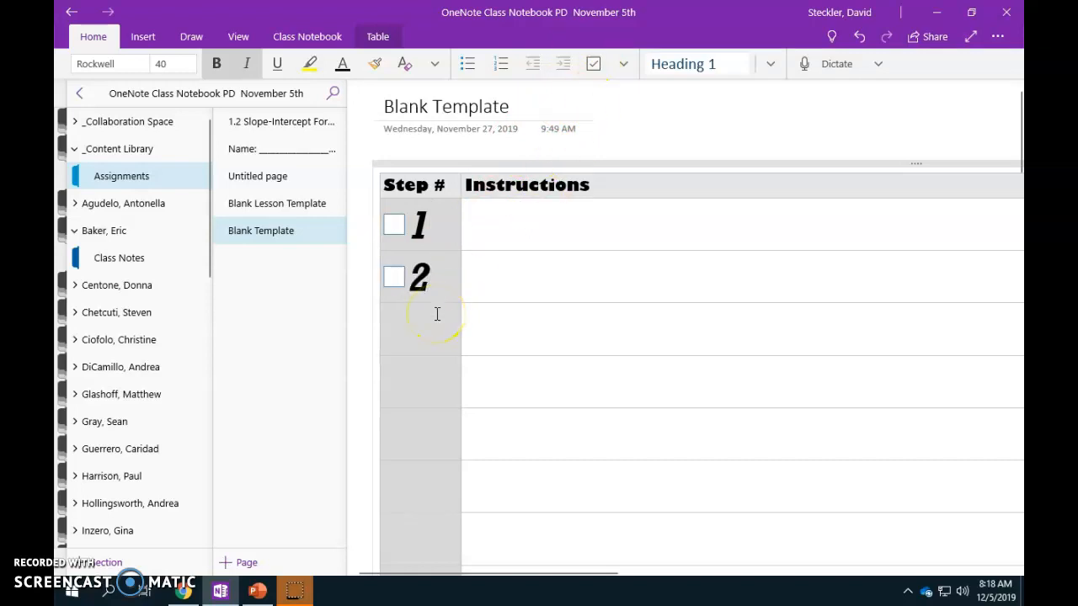
click(568, 213)
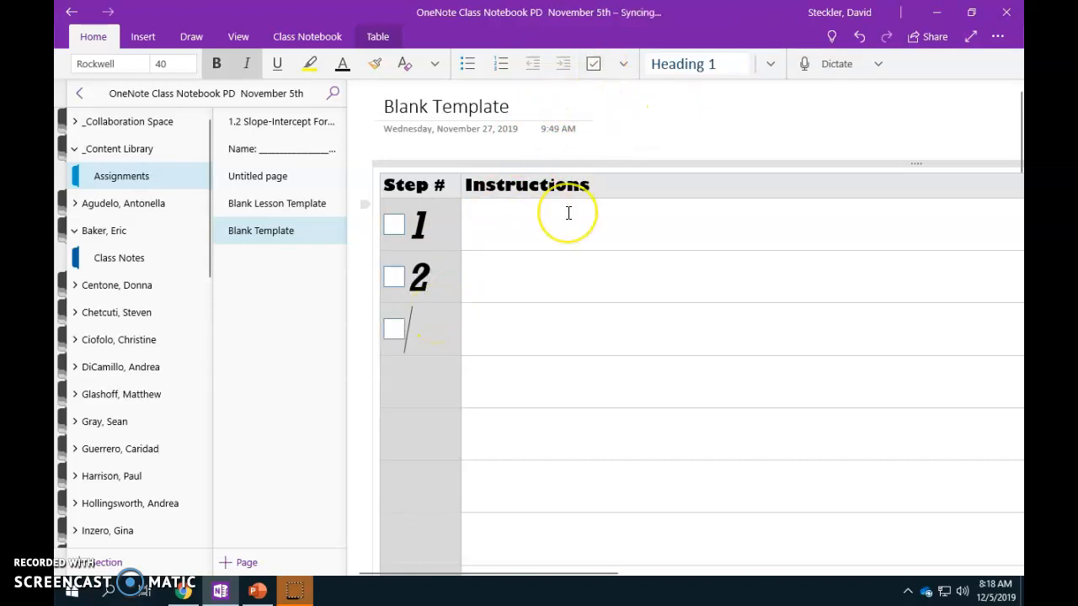
click(593, 63)
text(4)
- Try to copy the step 4 checkbox and number into the next row, undoing the trial deletion and paste
drag(444, 384, 380, 385)
key(ctrl+c)
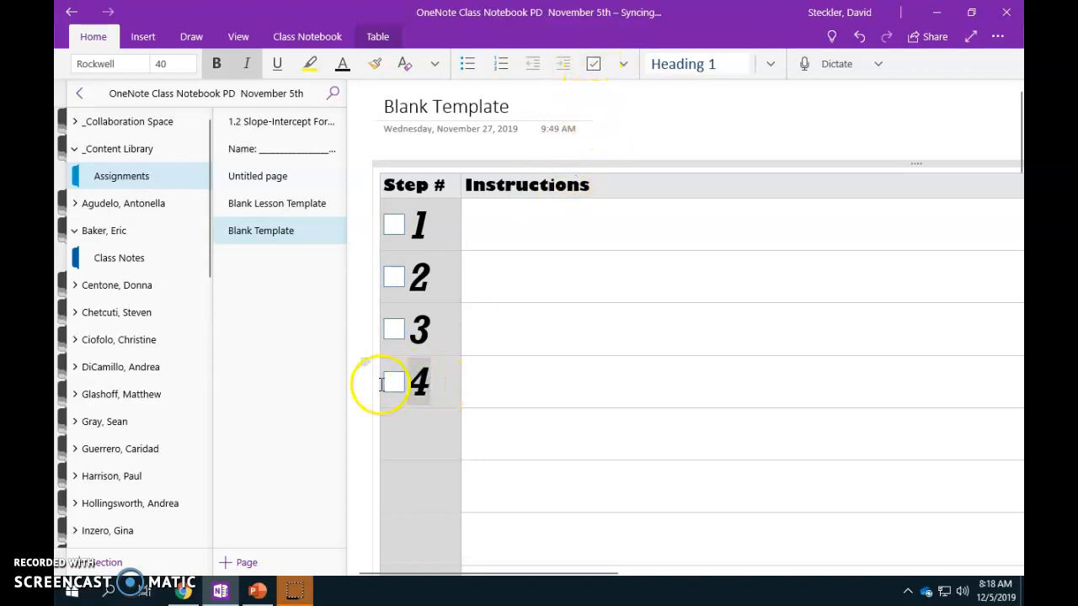
click(435, 391)
key(BackSpace)
key(BackSpace)
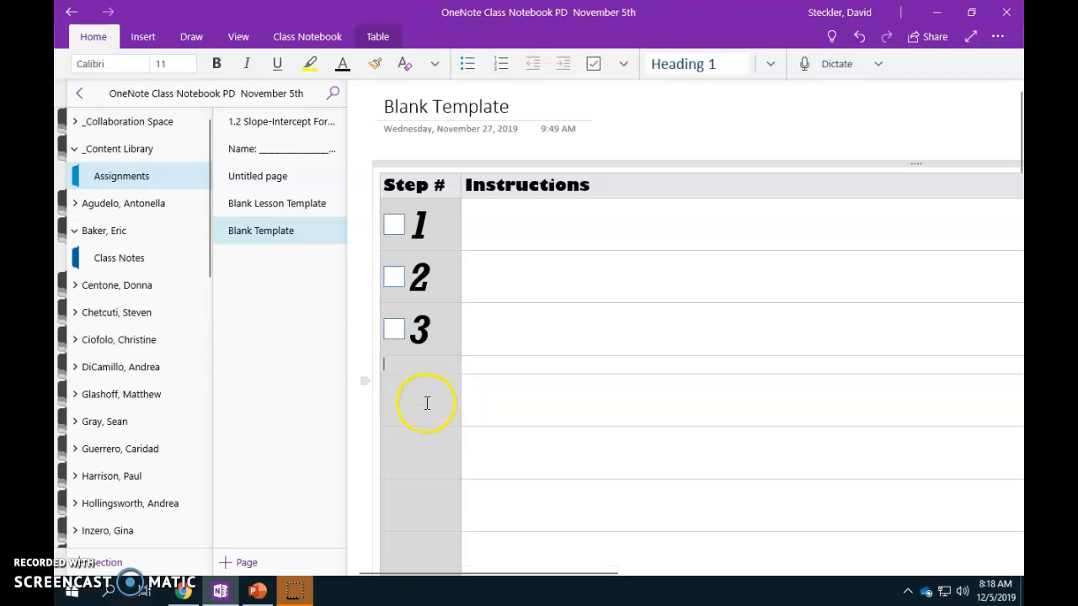
click(857, 38)
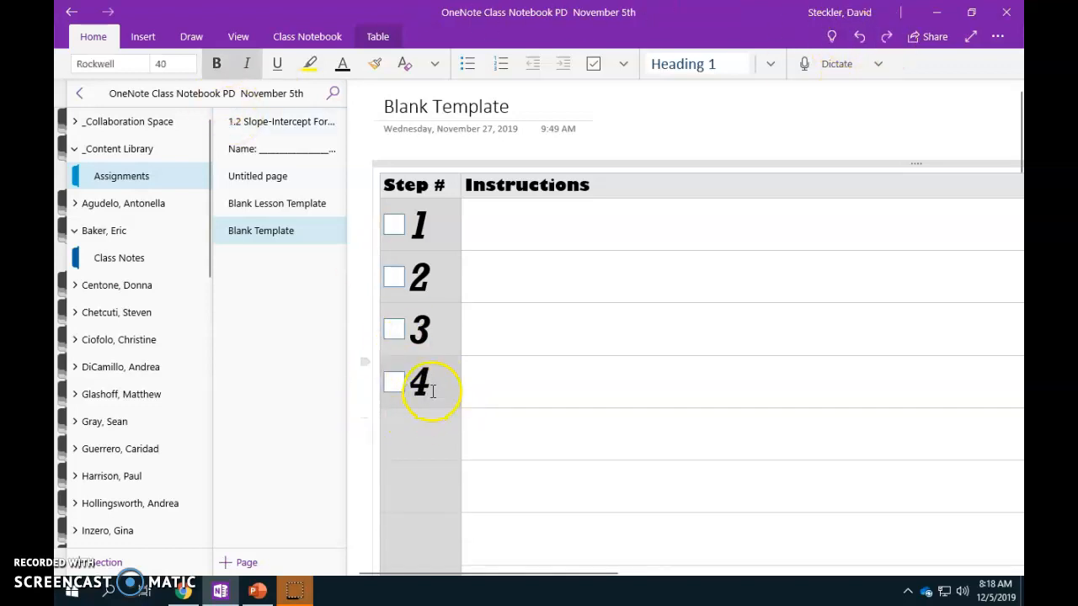
click(427, 418)
key(ctrl+v)
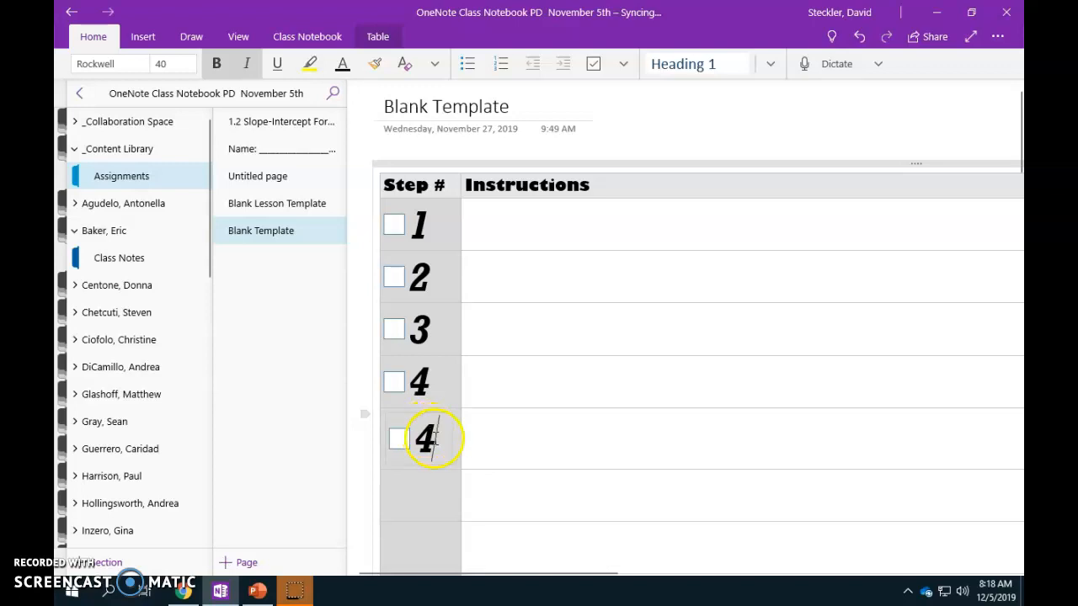
click(859, 38)
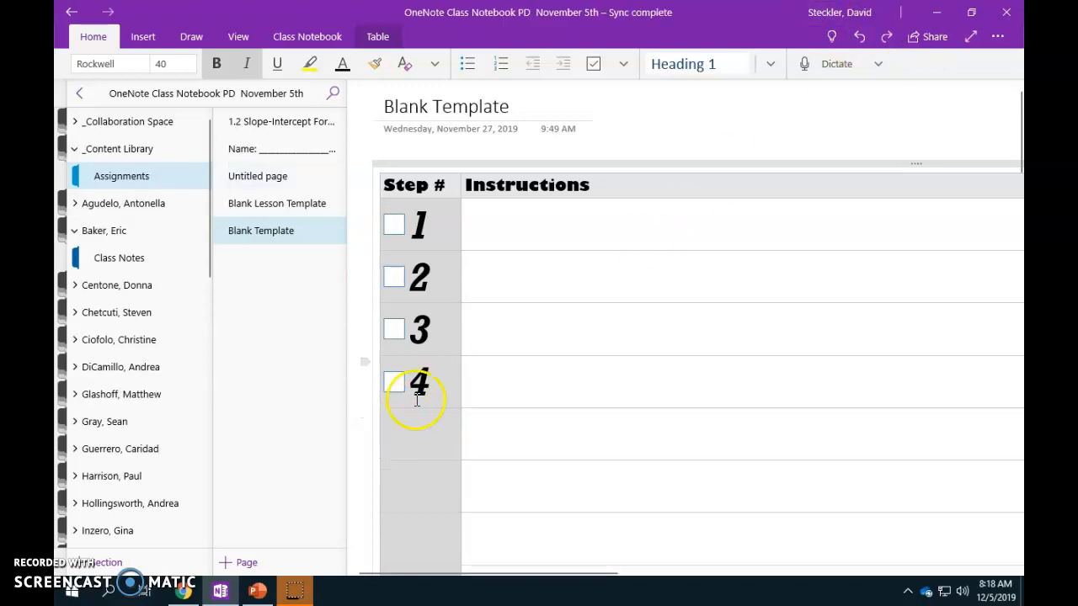
drag(430, 387, 398, 390)
key(ctrl+v)
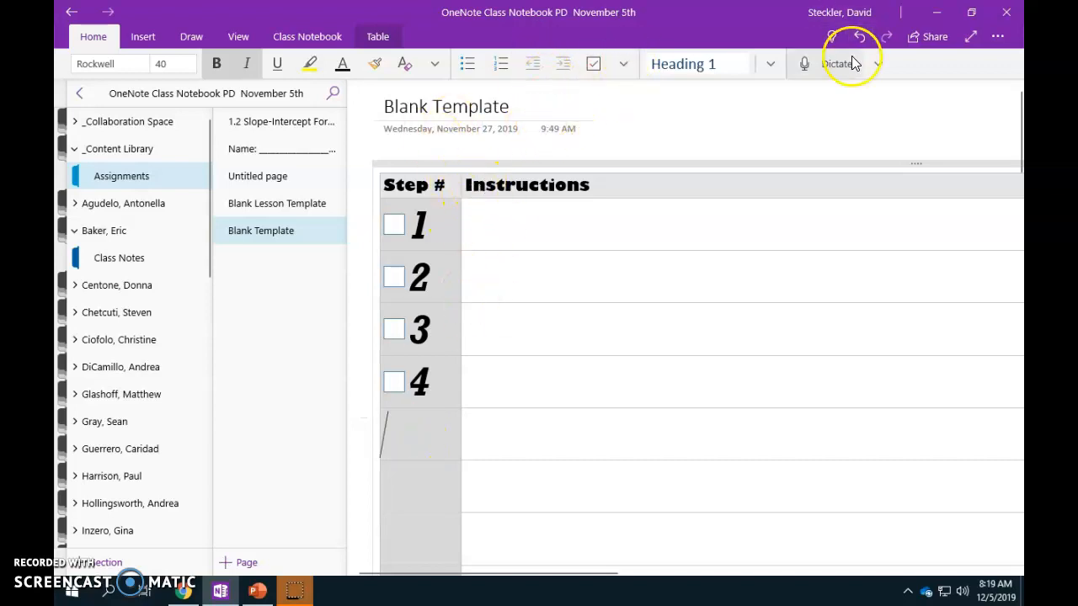
- Tag the two rows below step 4 as To Do and number them 5 and 6
click(592, 64)
text(5)
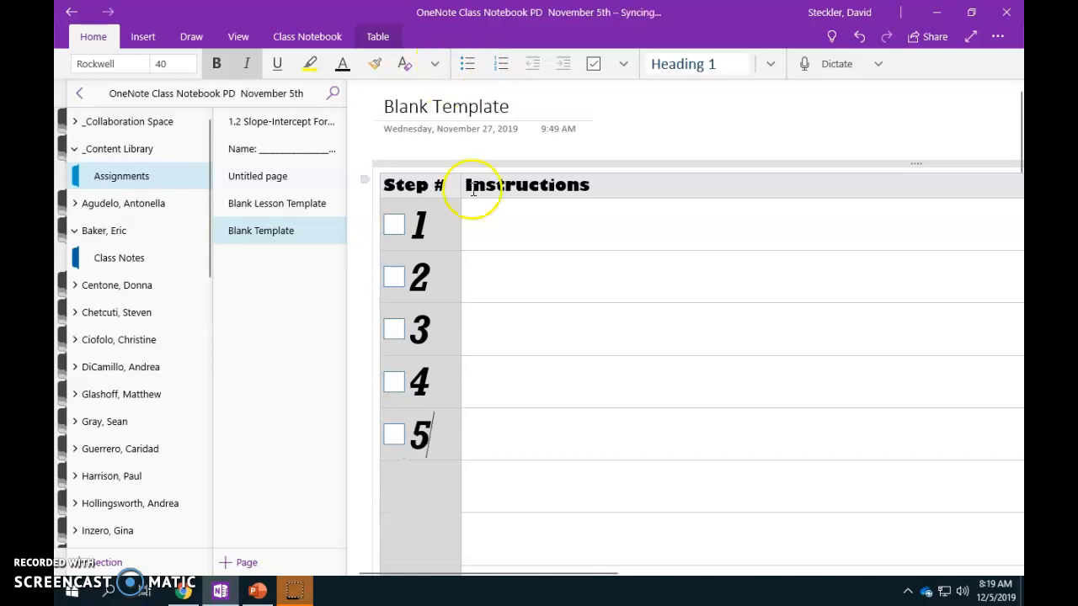
scroll(440, 349, down, 2)
key(Down)
click(591, 64)
text(6)
- Continue the To Do checkboxes and numbering below step 6 with steps 7, 8, 9 and 10
click(594, 63)
text(6 )
text(7)
key(BackSpace)
key(BackSpace)
text(7)
click(592, 64)
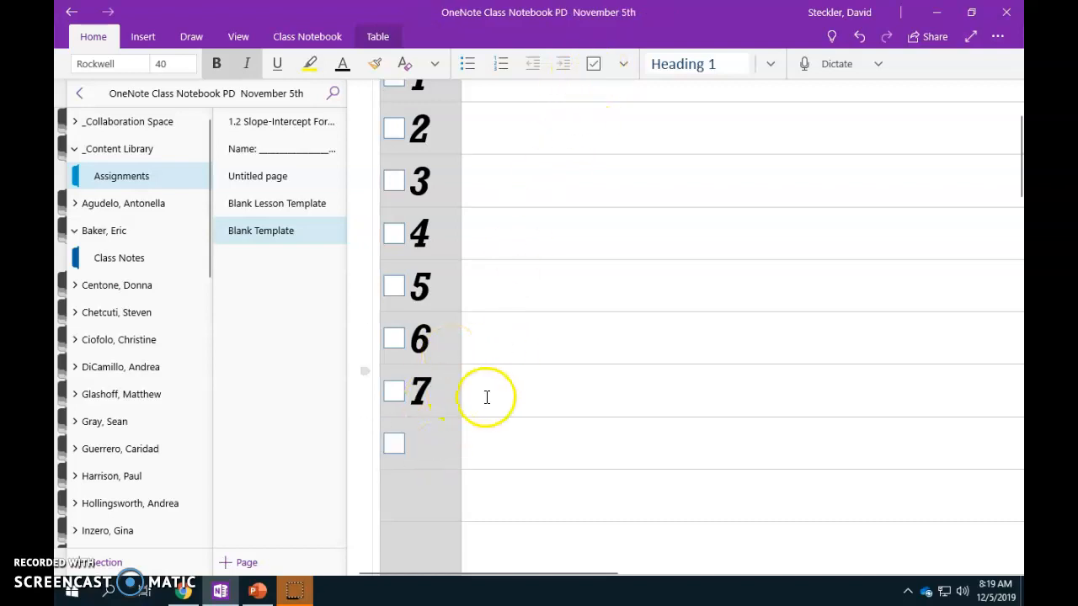
click(594, 66)
text(9)
scroll(430, 447, down, 2)
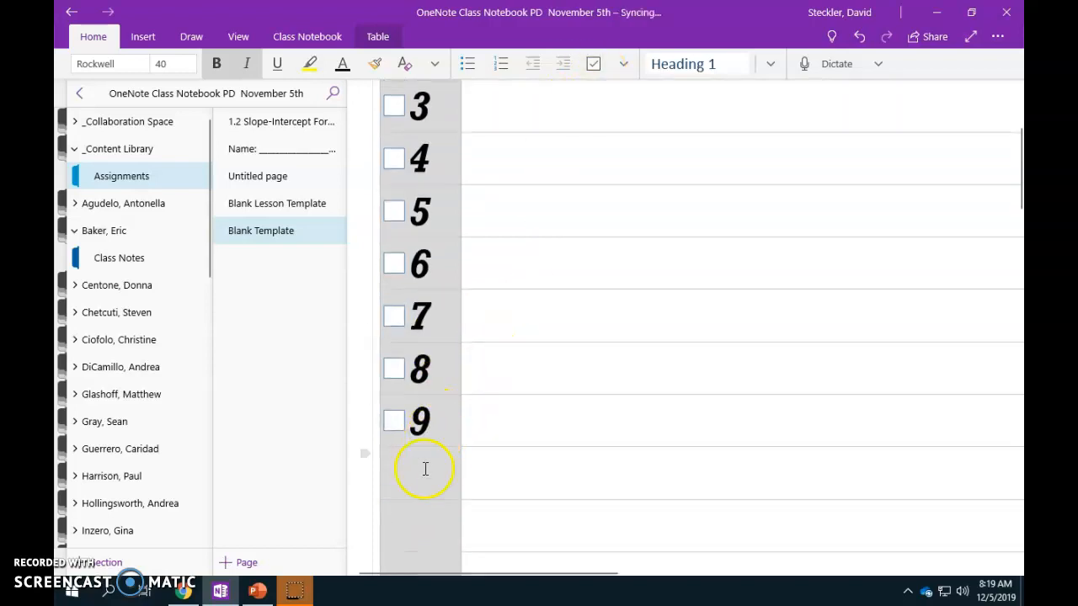
click(594, 64)
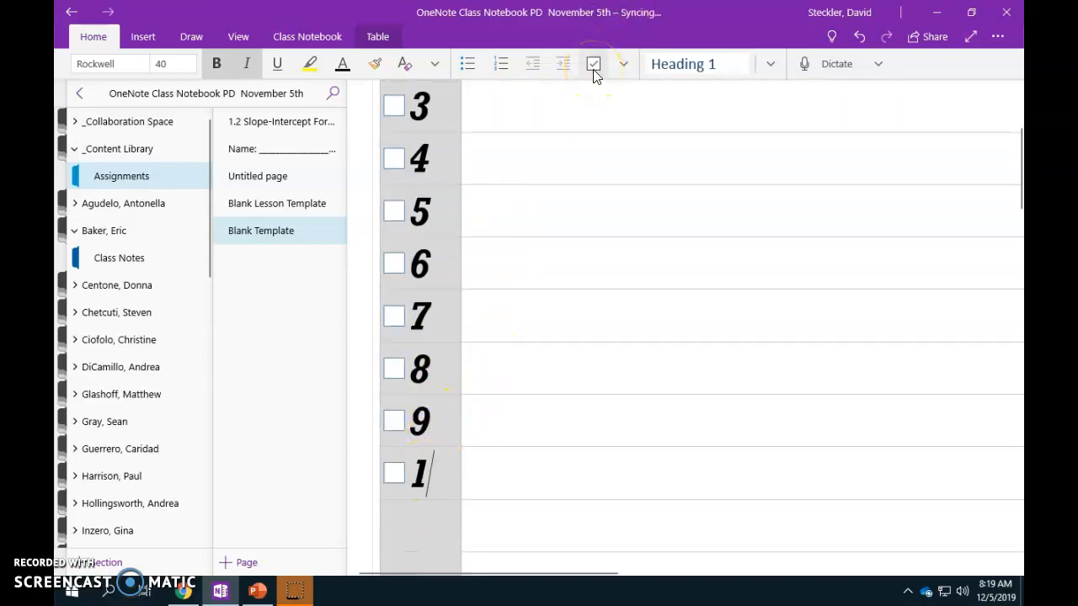
- Highlight the rows of steps 1 to 5 and those of steps 6 to 10 to review the numbered list
scroll(538, 289, up, 5)
drag(413, 222, 522, 421)
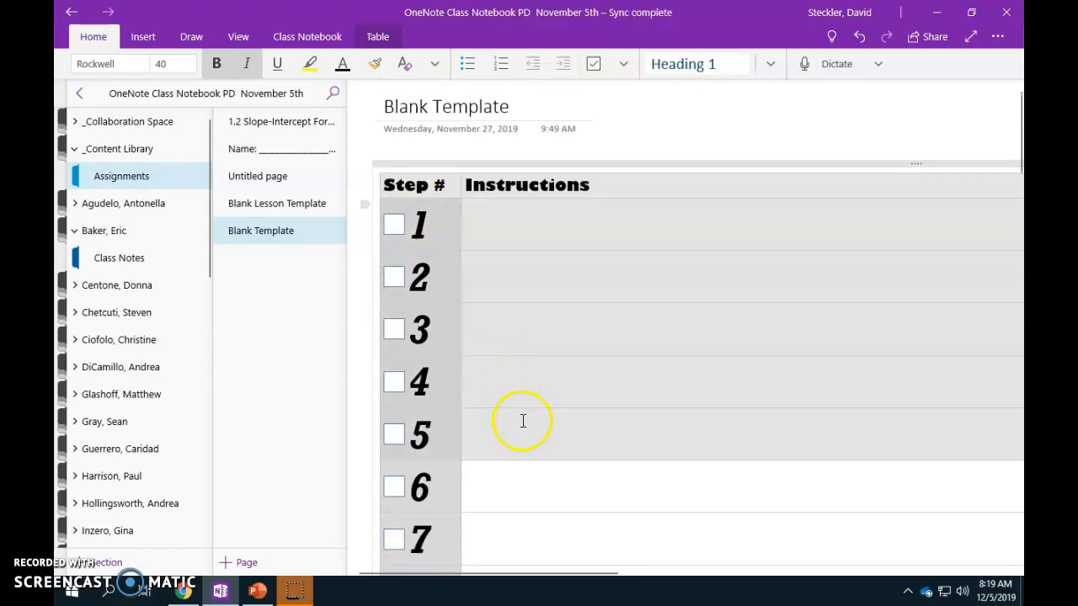
scroll(518, 407, down, 3)
drag(442, 345, 537, 528)
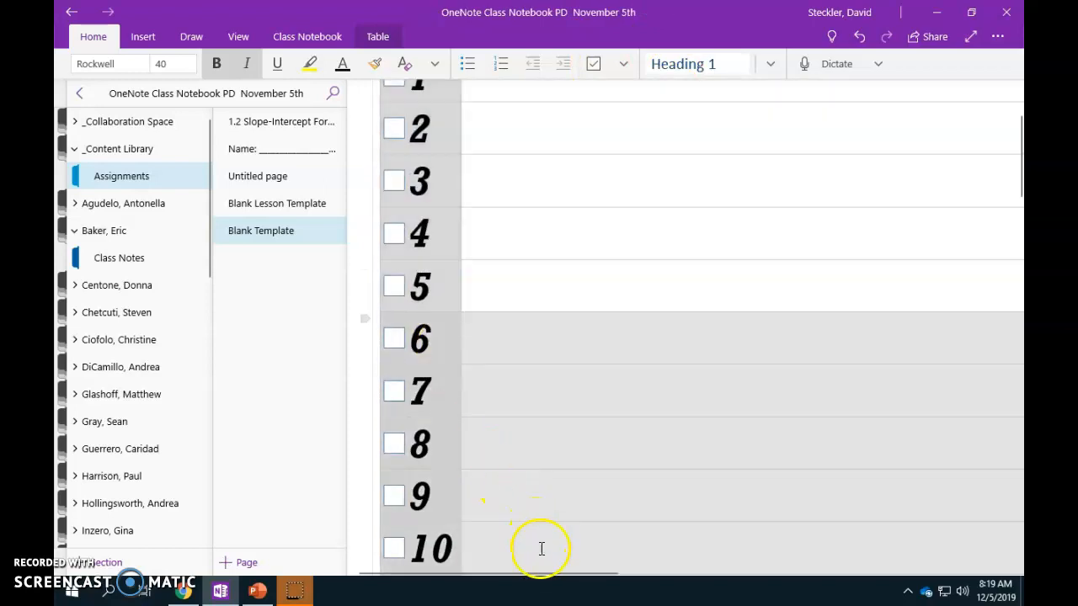
scroll(519, 432, up, 3)
click(510, 420)
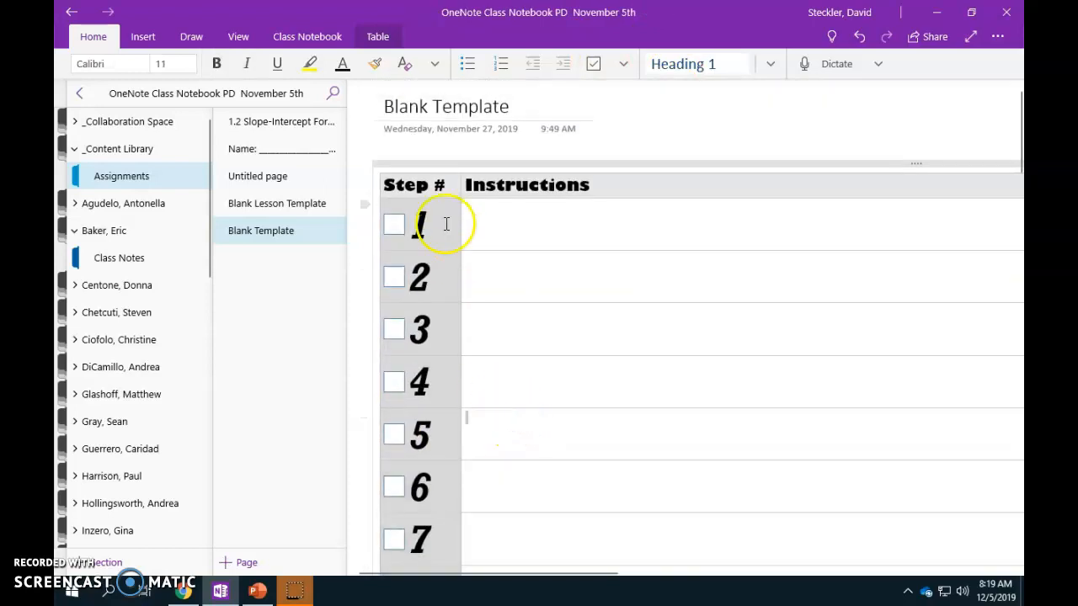
- Delete the unused blank rows between step 10 and the Vocabulary Words/Skills table
scroll(460, 244, down, 5)
scroll(426, 426, down, 1)
drag(446, 320, 541, 447)
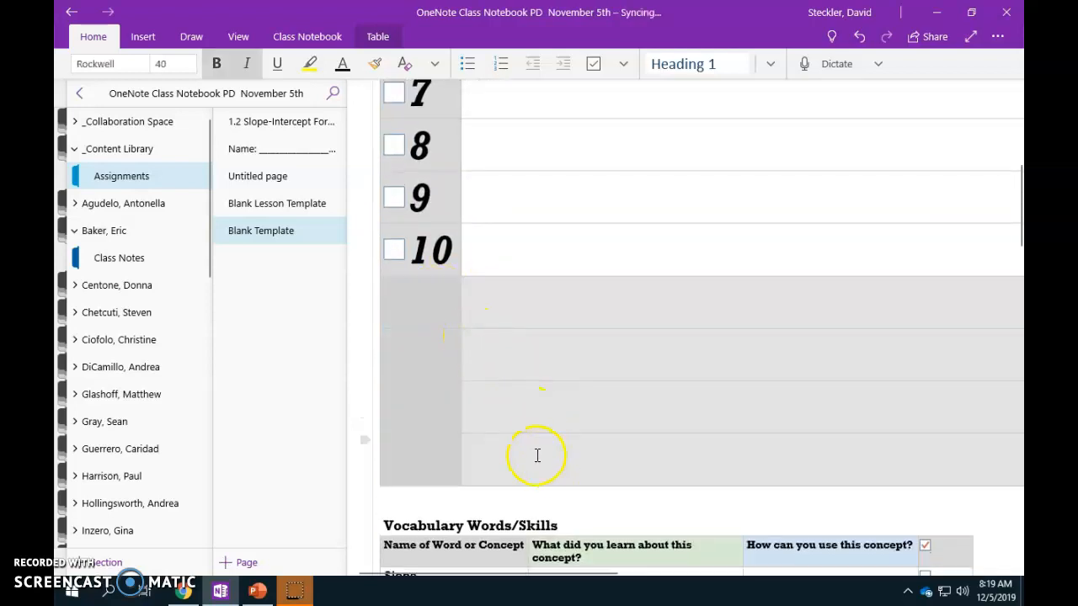
key(Delete)
scroll(535, 447, up, 2)
scroll(544, 442, down, 1)
scroll(544, 441, down, 1)
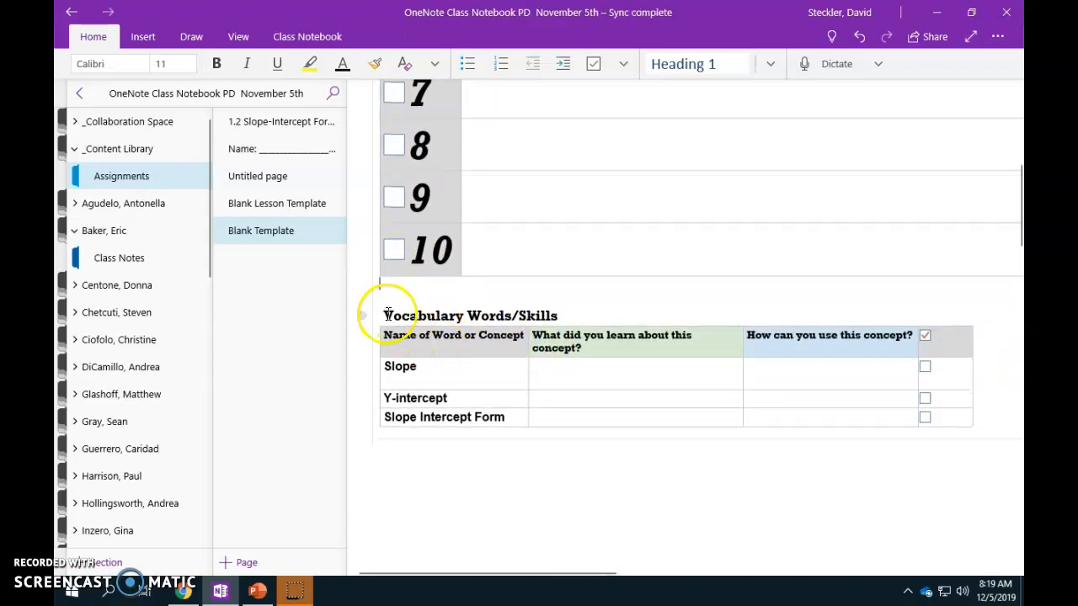
scroll(421, 316, up, 5)
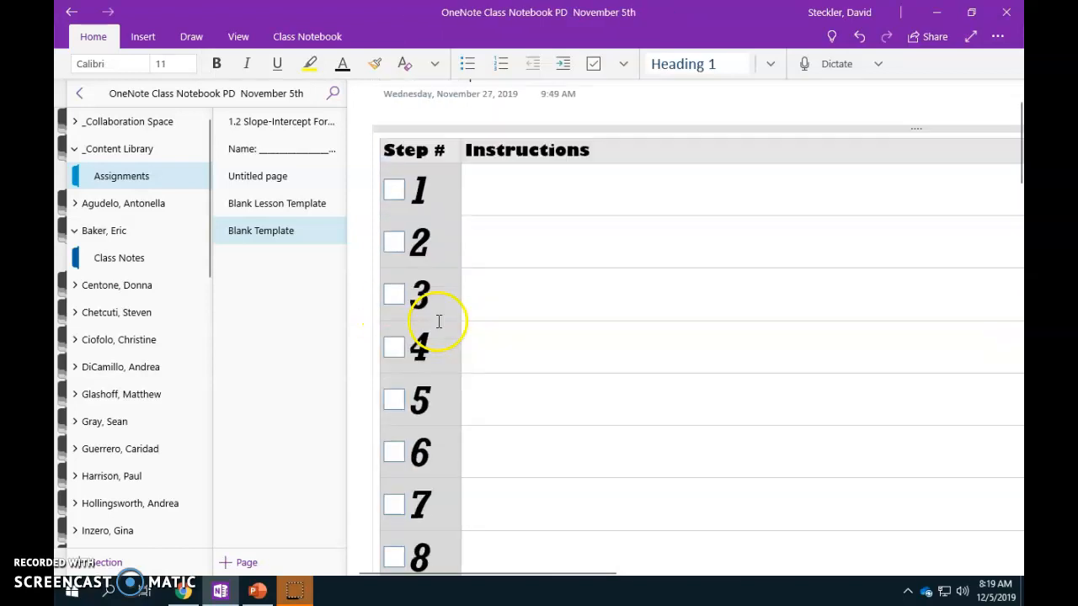
scroll(460, 192, down, 3)
scroll(460, 193, down, 4)
scroll(457, 216, up, 5)
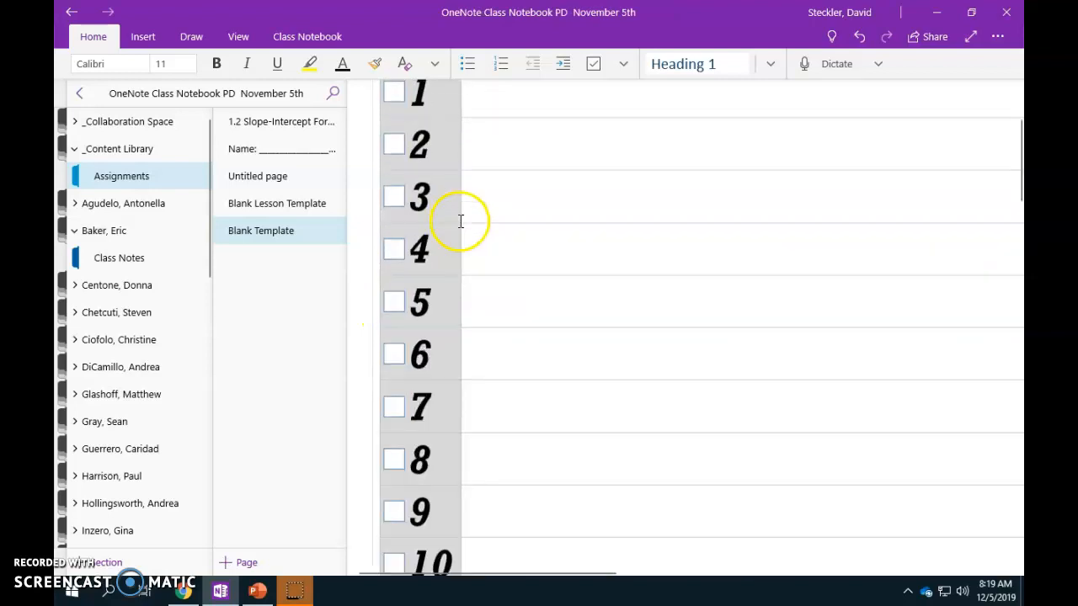
scroll(513, 315, down, 4)
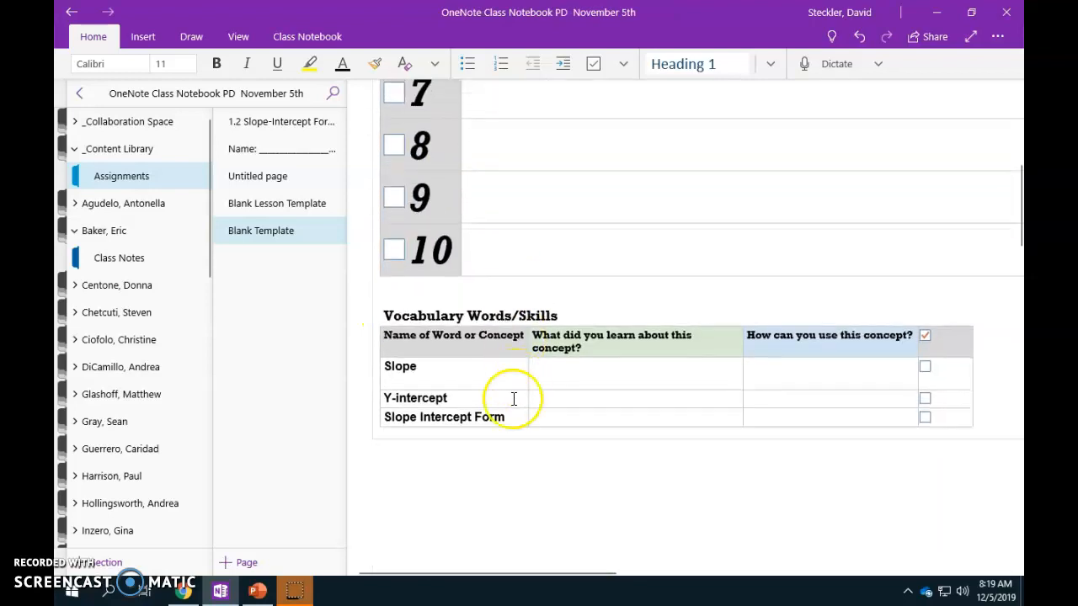
scroll(462, 316, up, 5)
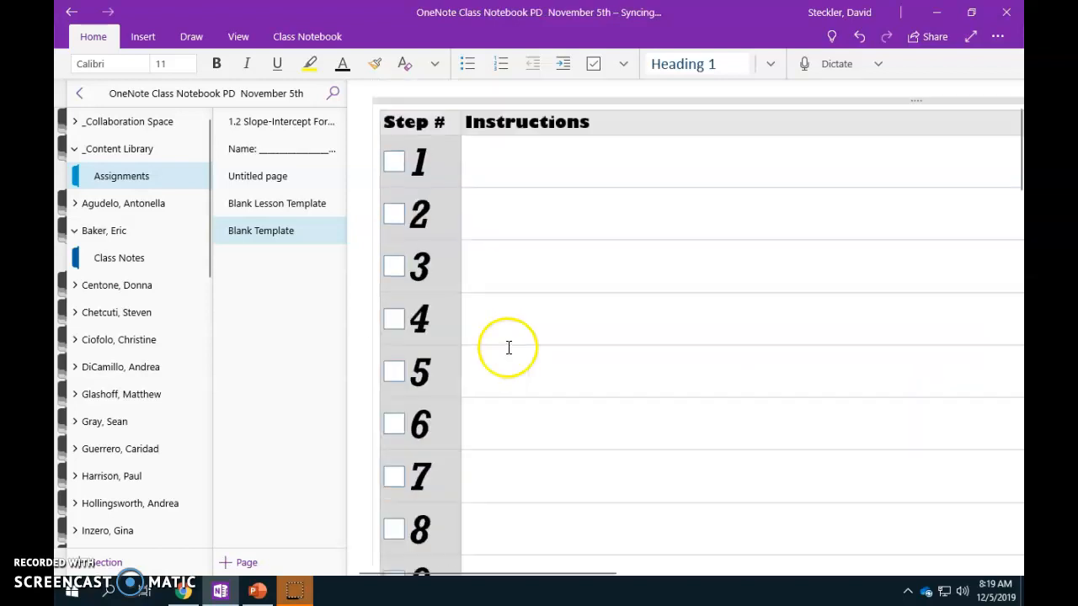
- Clear the words Slope Intercept Form, Y-intercept and Slope from the first column of the Vocabulary Words/Skills table
click(425, 332)
scroll(441, 344, down, 5)
scroll(479, 378, up, 5)
scroll(464, 375, down, 5)
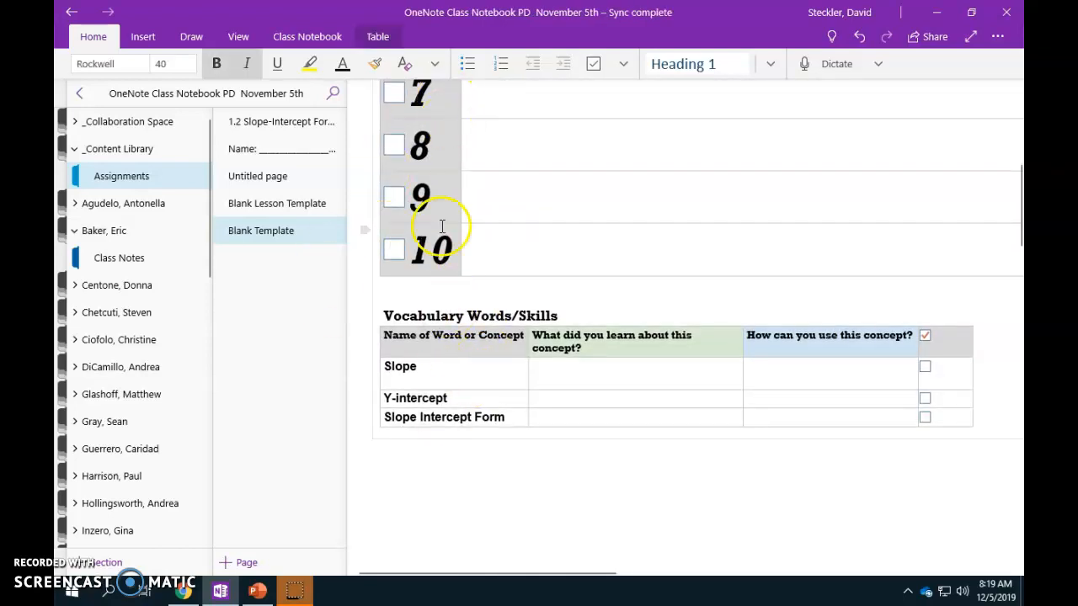
drag(505, 415, 385, 414)
key(BackSpace)
drag(449, 397, 384, 401)
key(BackSpace)
double_click(396, 368)
key(BackSpace)
- Add two blank rows at the end of the vocabulary table and tag their last-column cells as To Do
key(ctrl+Return)
click(377, 37)
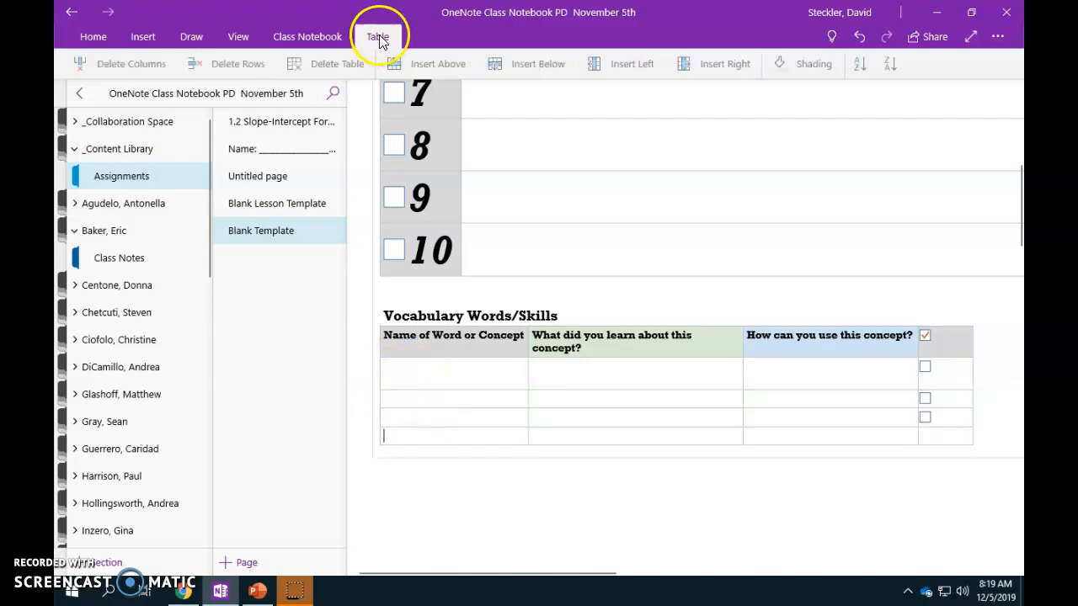
click(541, 65)
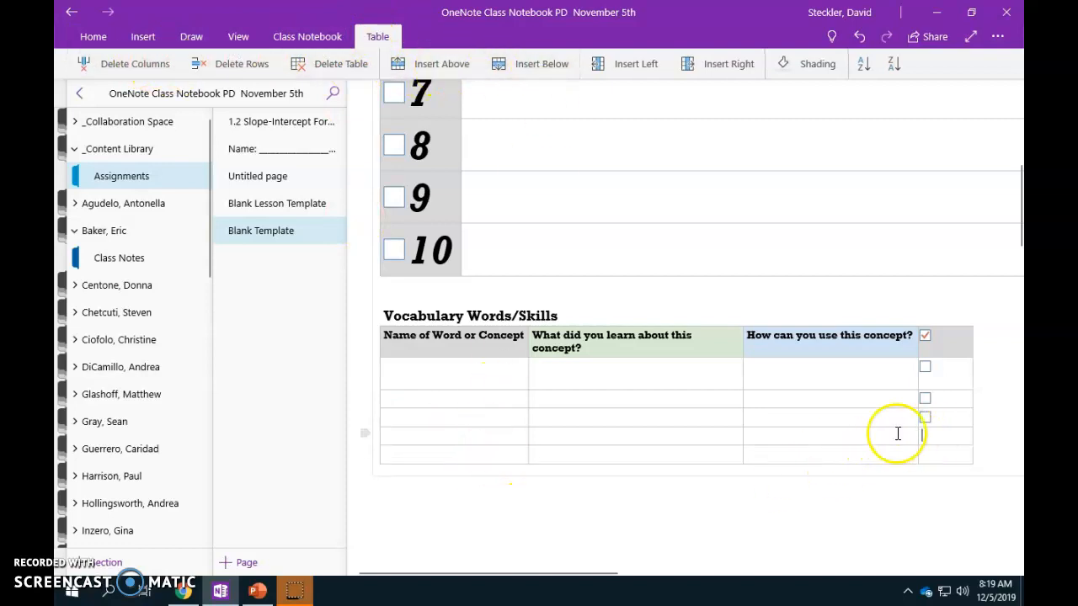
click(93, 36)
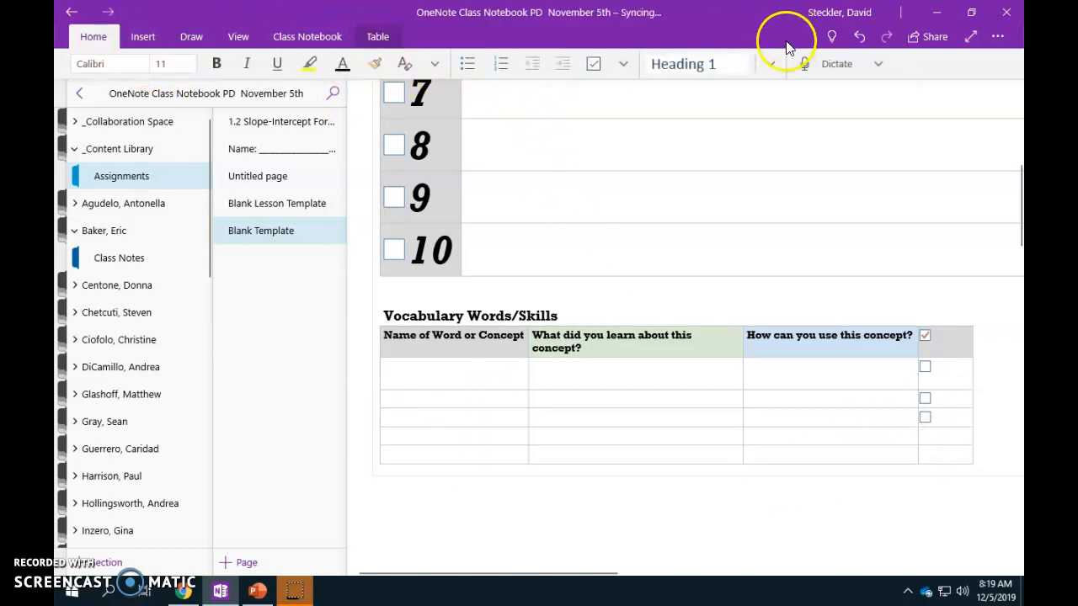
click(943, 437)
click(597, 63)
click(599, 63)
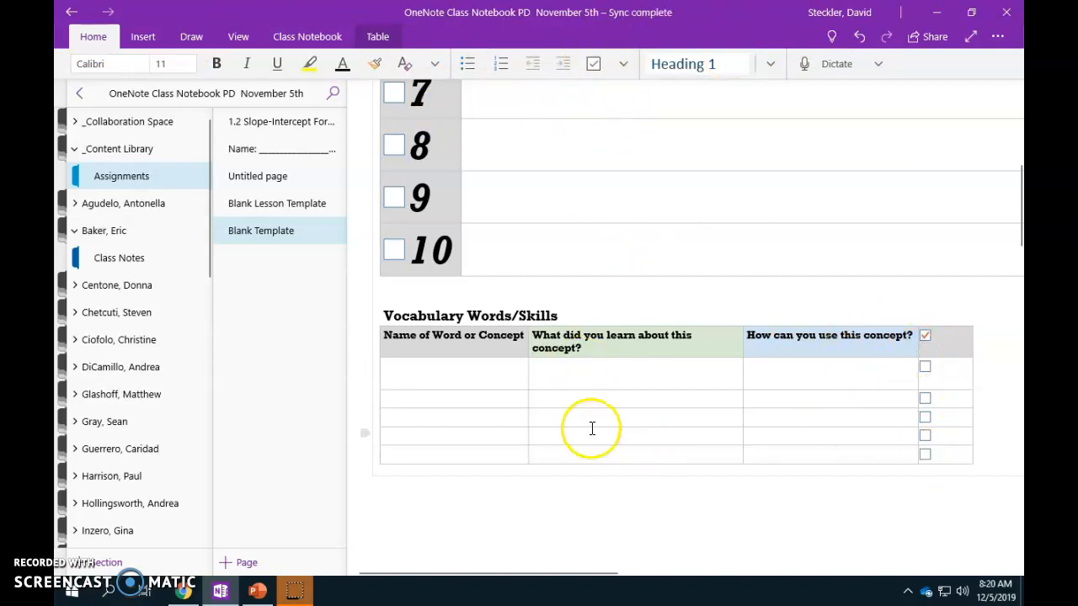
- Review the blank vocabulary table's columns and the numbered step rows of the Blank Template page
scroll(607, 388, up, 2)
drag(594, 423, 537, 407)
click(559, 457)
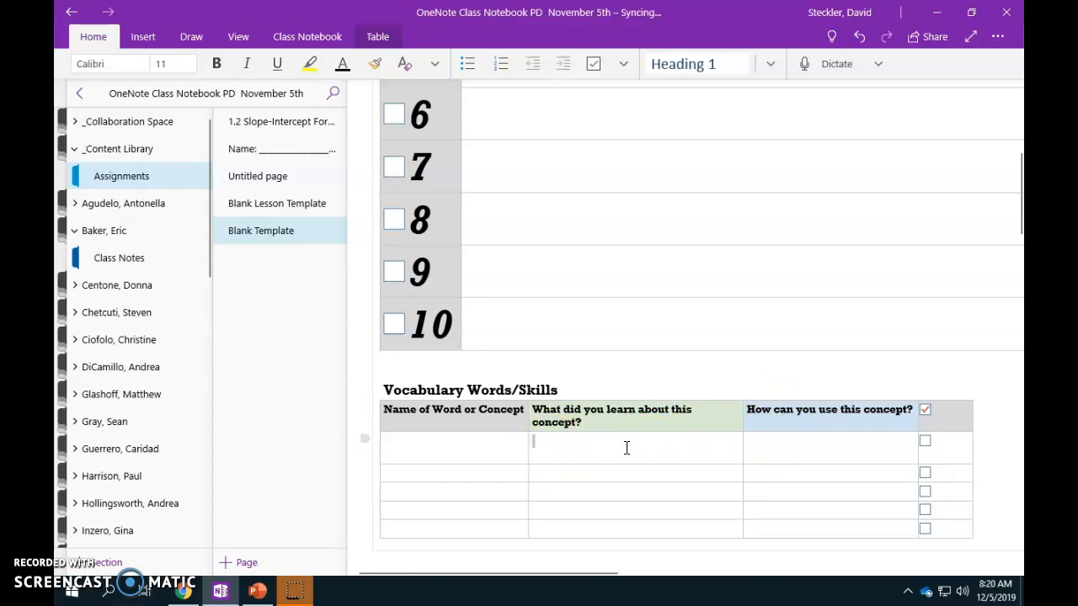
click(800, 447)
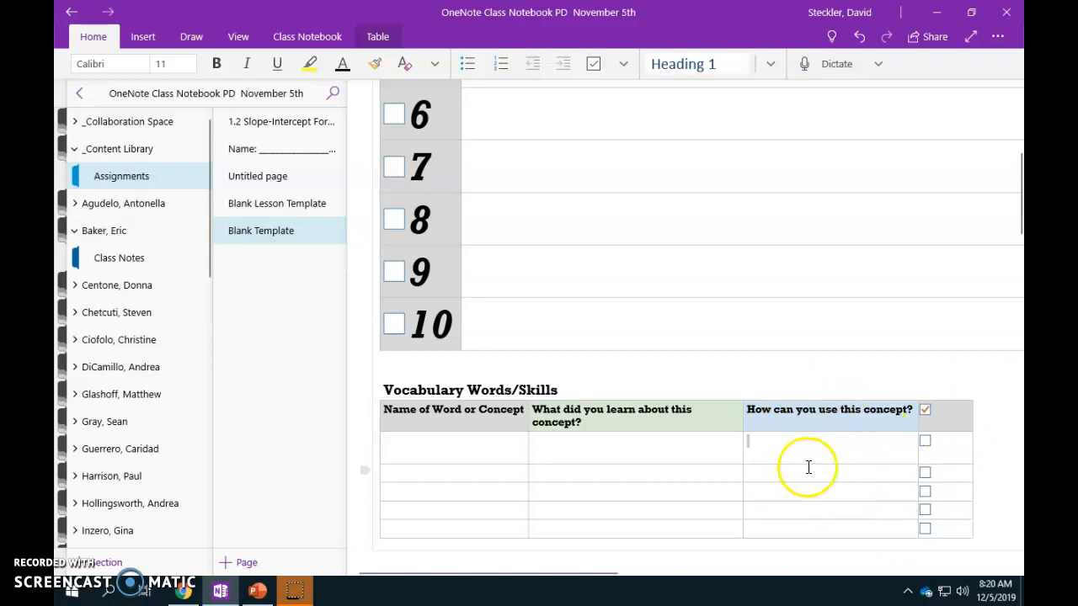
scroll(804, 442, up, 2)
scroll(808, 471, down, 2)
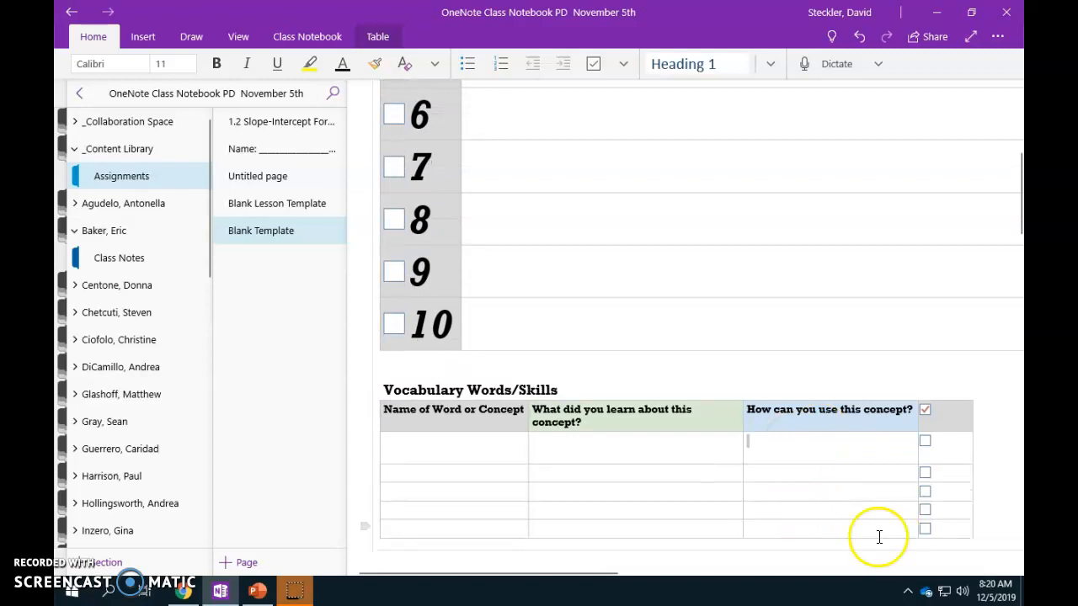
scroll(741, 457, up, 5)
scroll(494, 224, down, 4)
scroll(508, 221, up, 4)
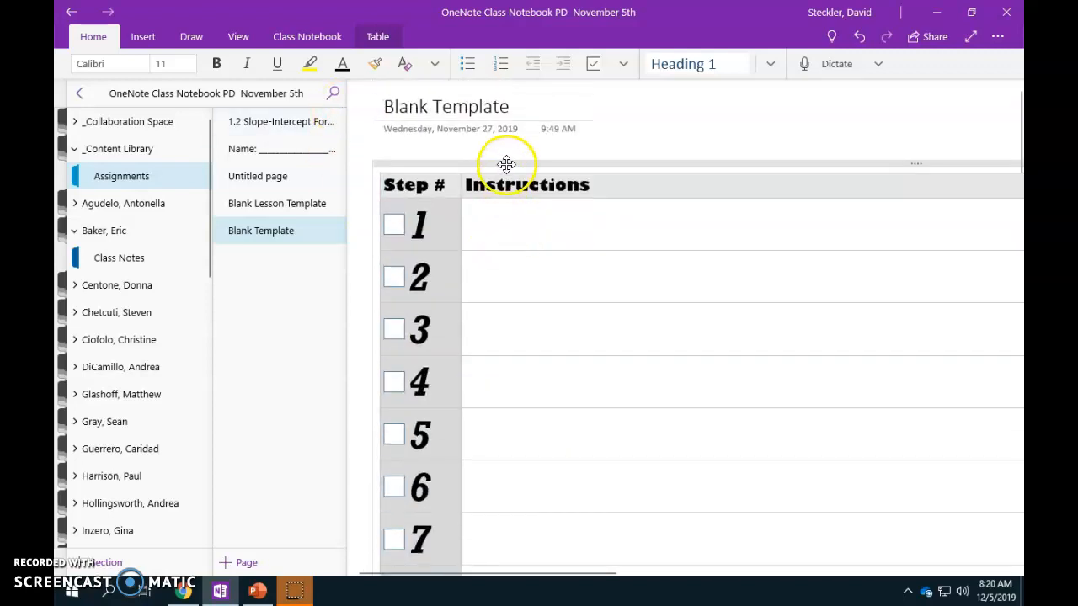
scroll(548, 206, down, 3)
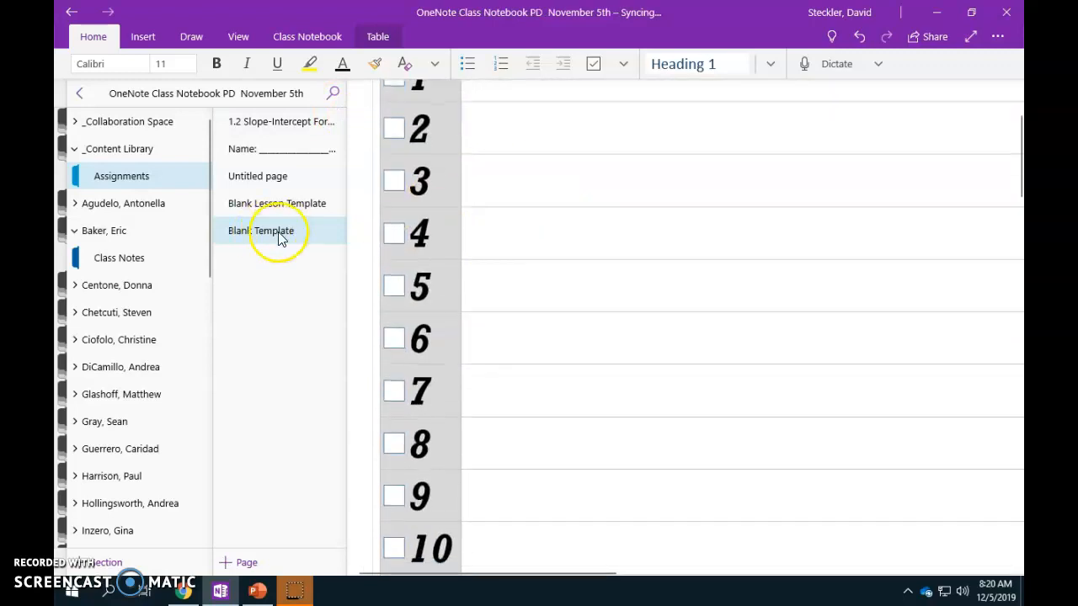
scroll(512, 241, up, 3)
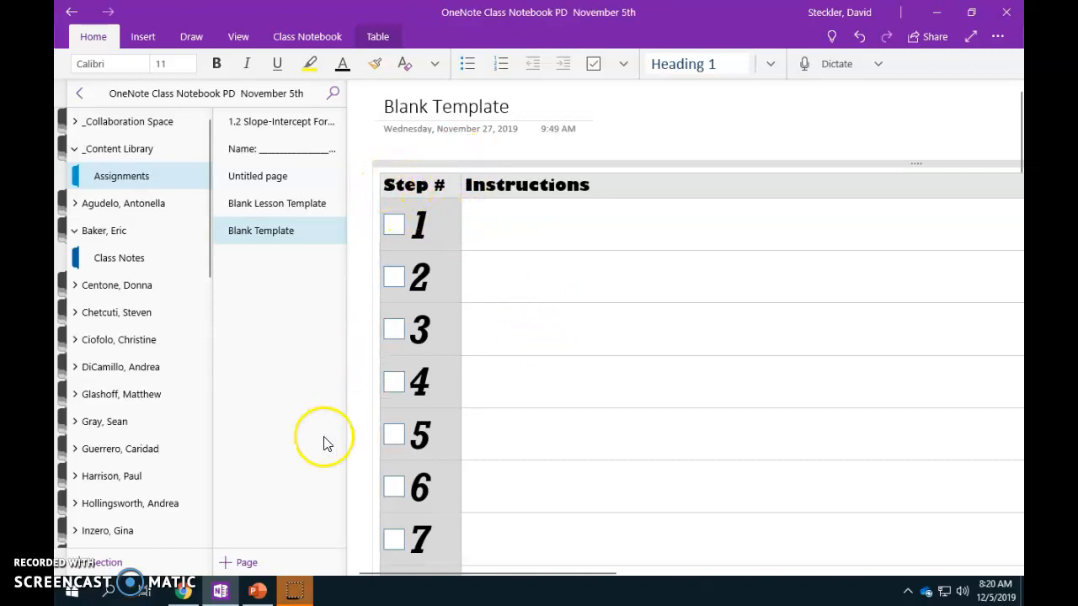
- Open a blank Word document, copy the entire content of the OneNote Blank Template page, and paste it into that document
click(937, 12)
click(938, 12)
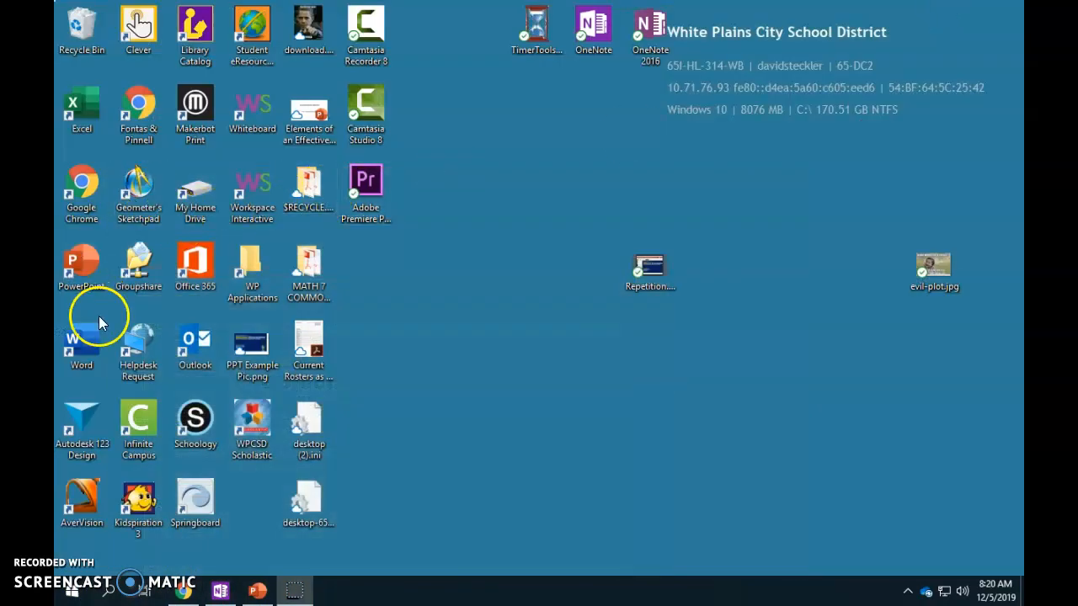
double_click(84, 341)
click(221, 591)
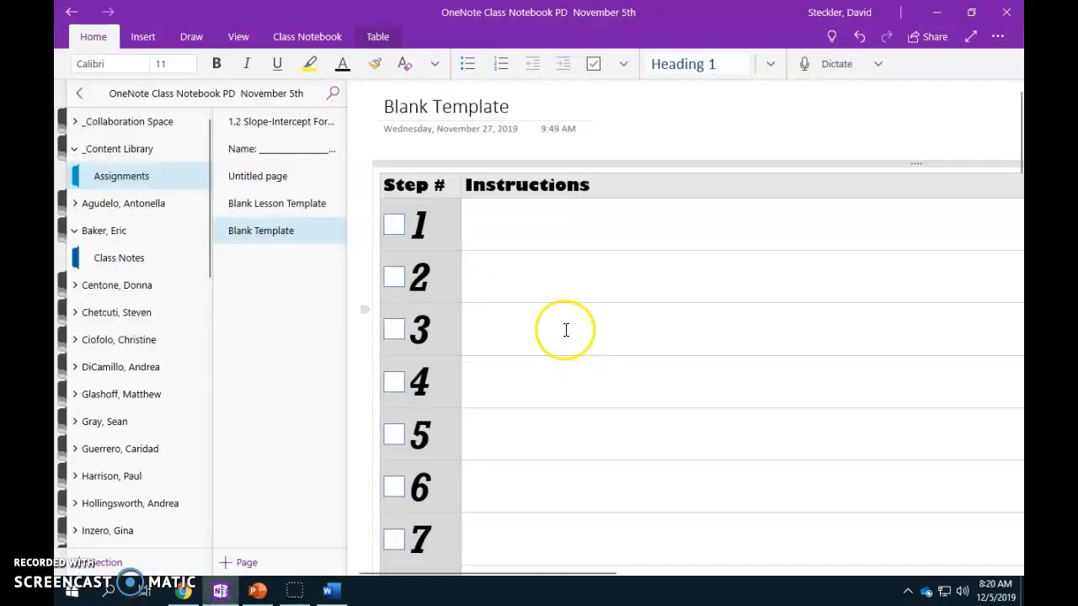
click(529, 184)
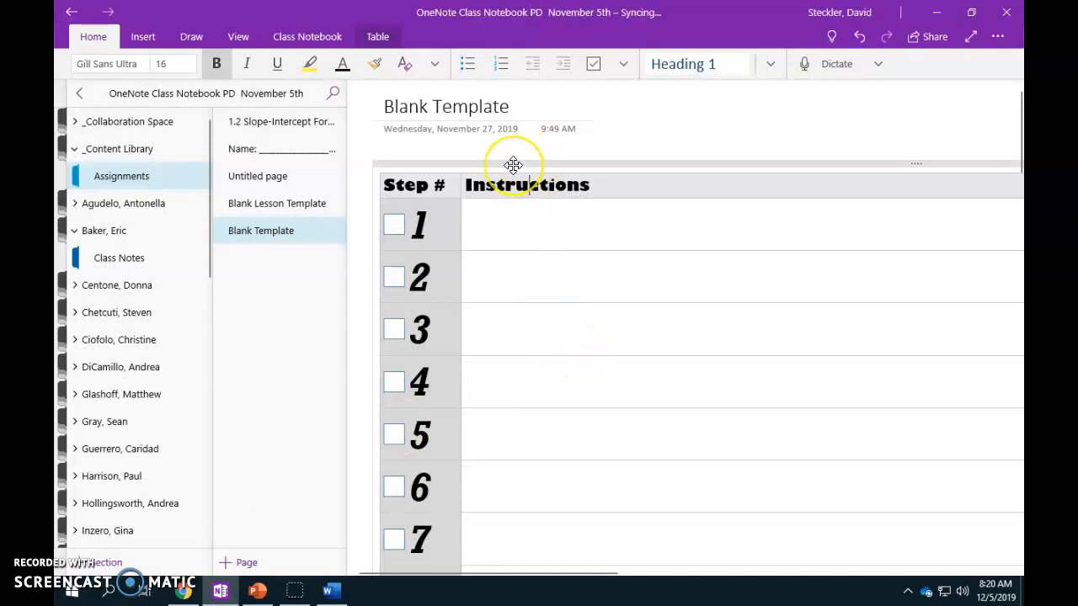
click(513, 165)
click(330, 591)
click(228, 163)
key(ctrl+v)
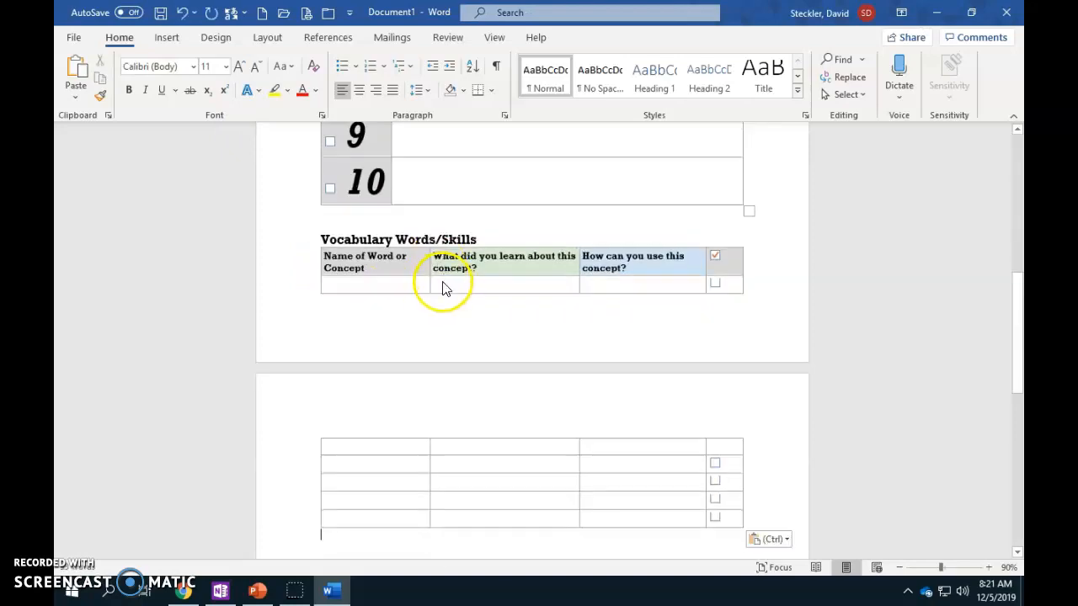
scroll(440, 284, up, 10)
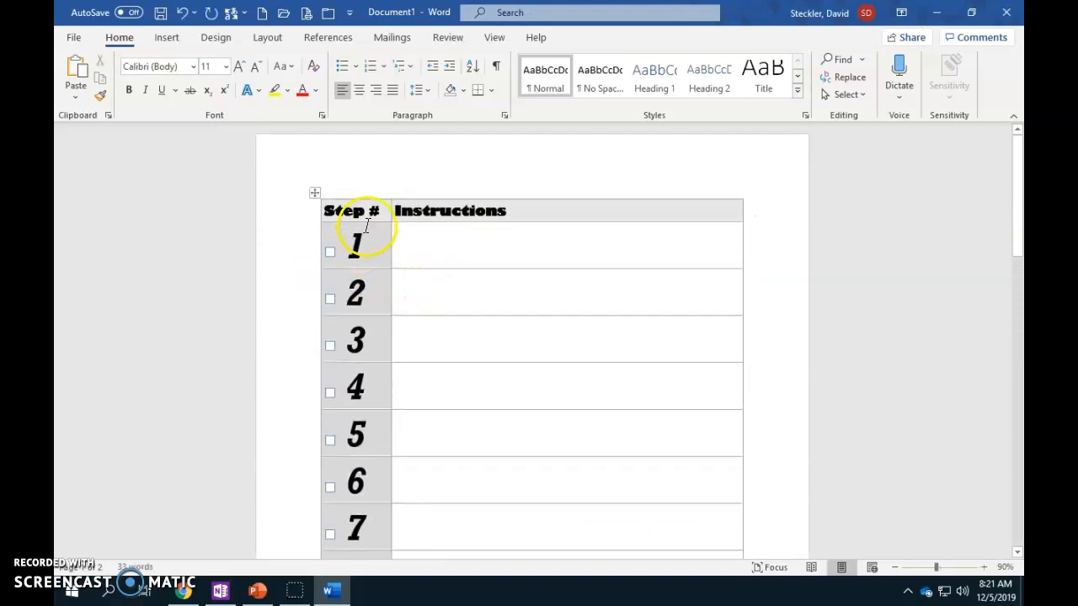
scroll(373, 182, down, 8)
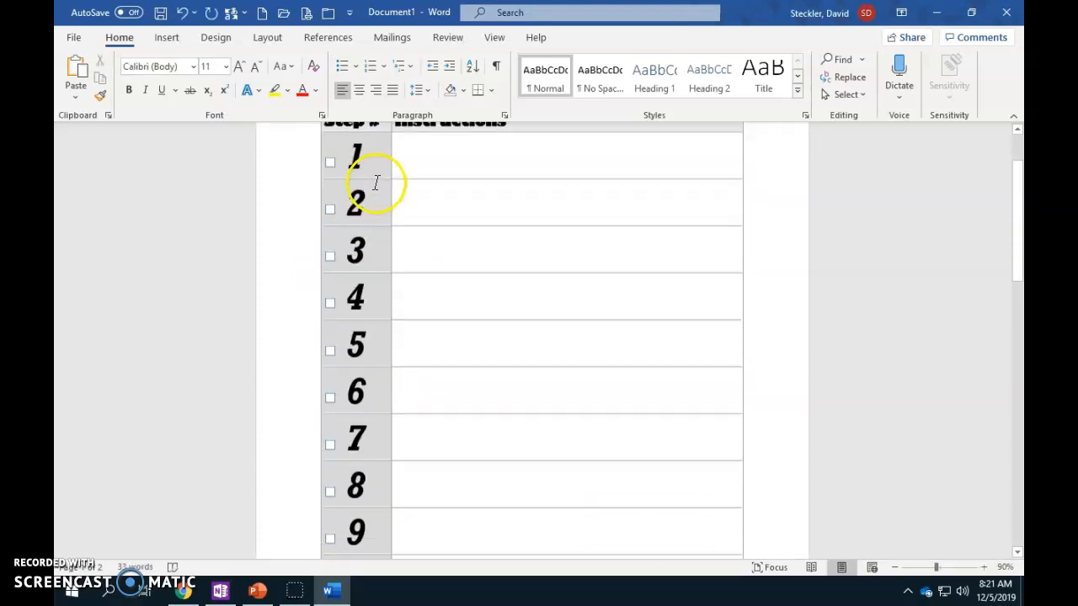
scroll(376, 184, up, 5)
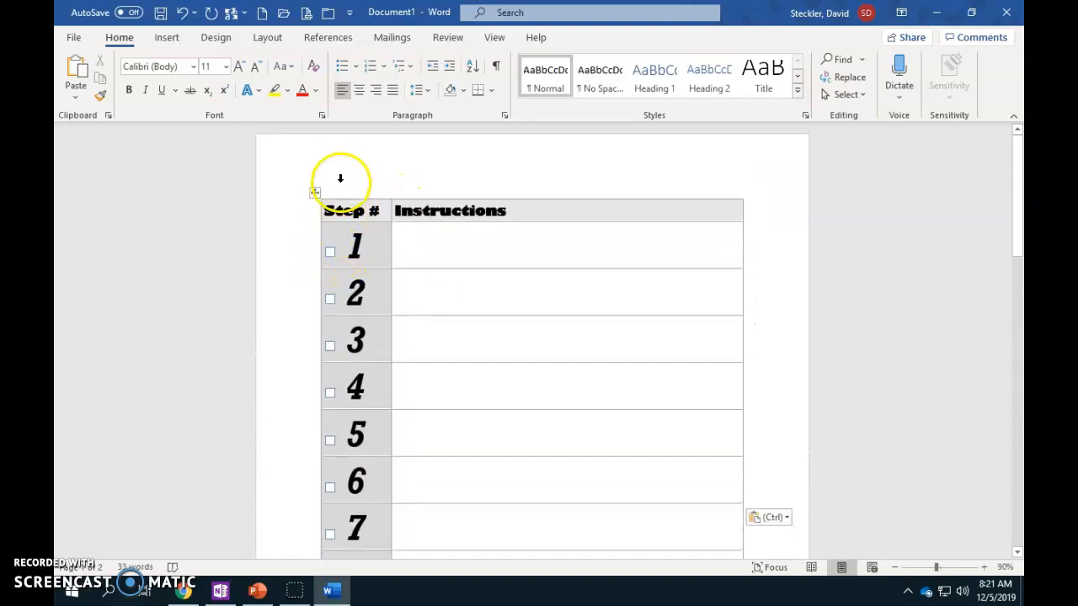
- Enter "Ctrl + A" and "Ctrl + C" on two lines in the Instructions cell of step 1 in the Word document
click(371, 158)
click(268, 150)
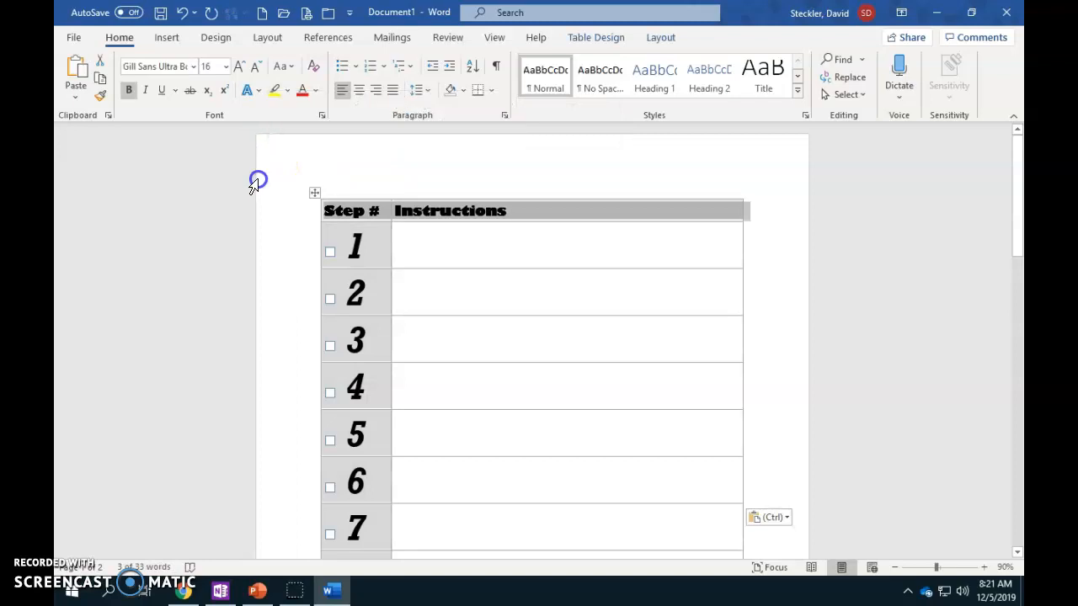
click(244, 232)
click(452, 256)
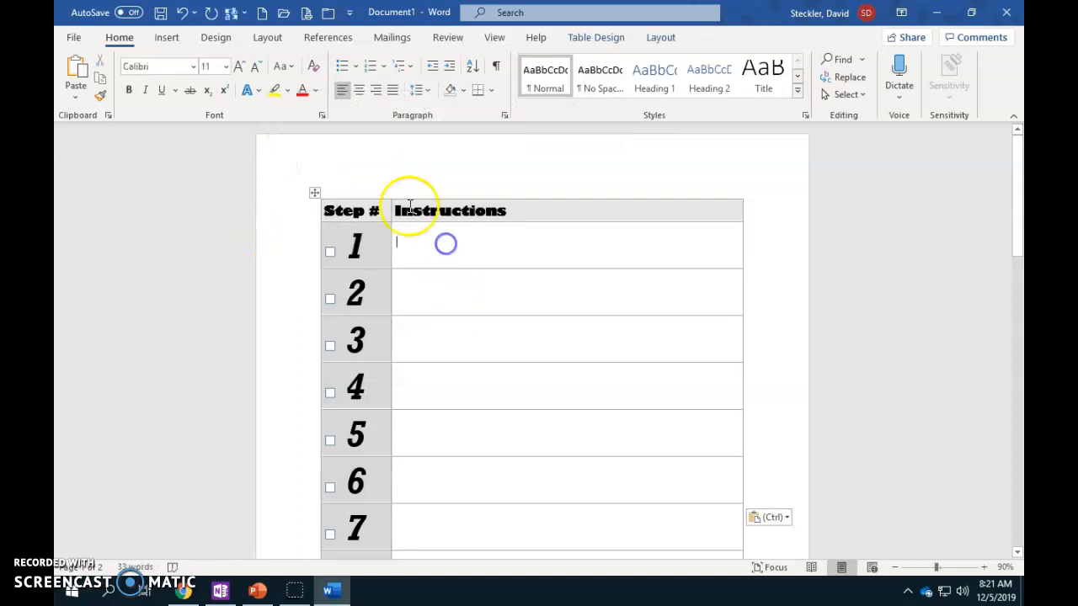
text(c)
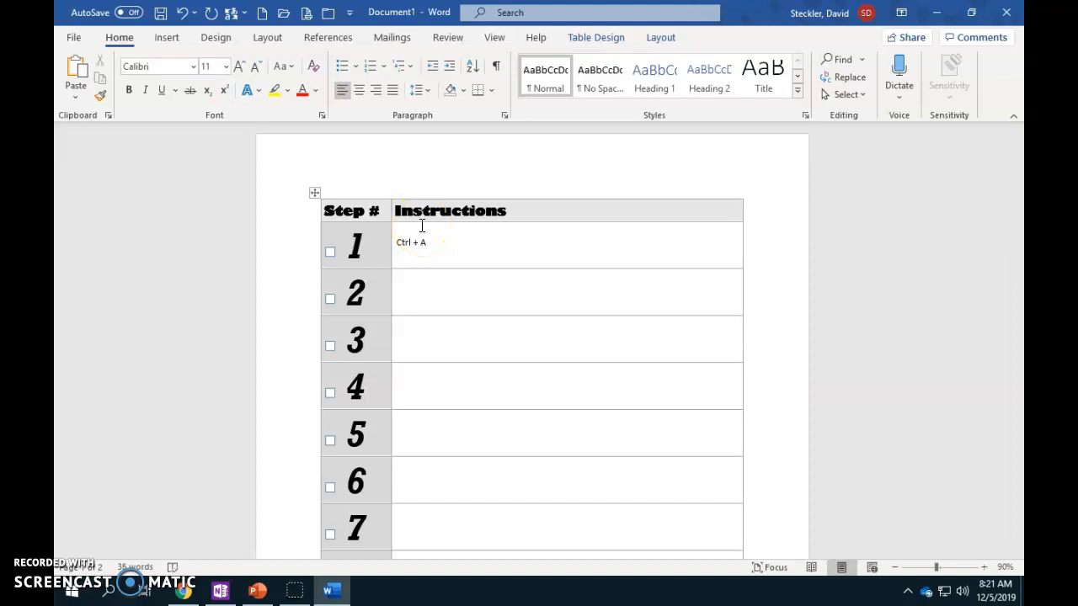
text(trl + A)
key(ctrl+a)
click(445, 247)
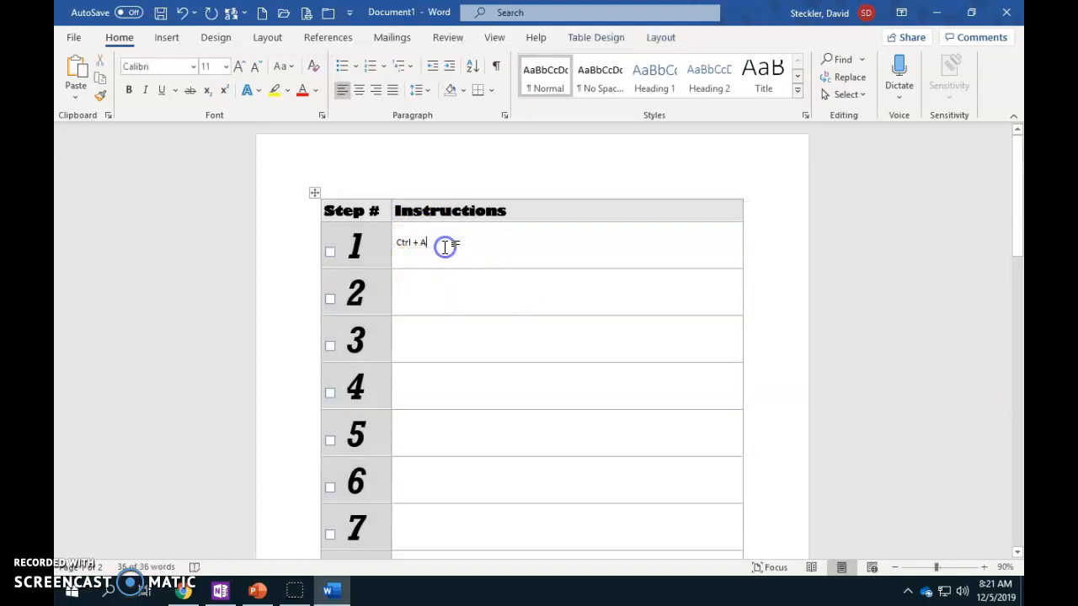
key(Return)
text(c)
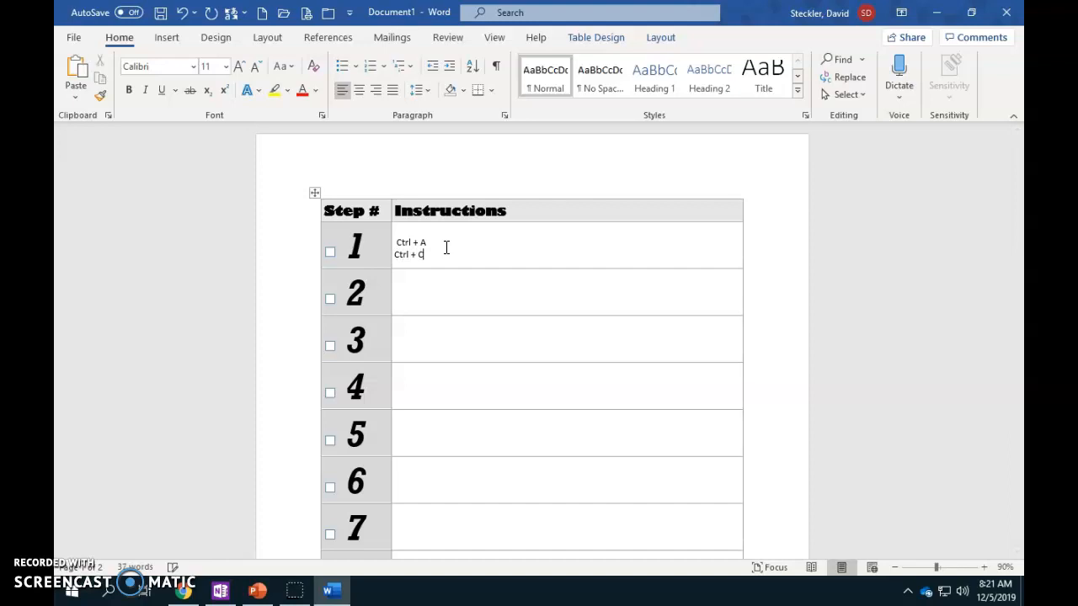
text(trl + C)
- Copy the whole Word document, add the line "Ctrl + v" below the vocabulary table, and paste the copied content after it
key(ctrl+a)
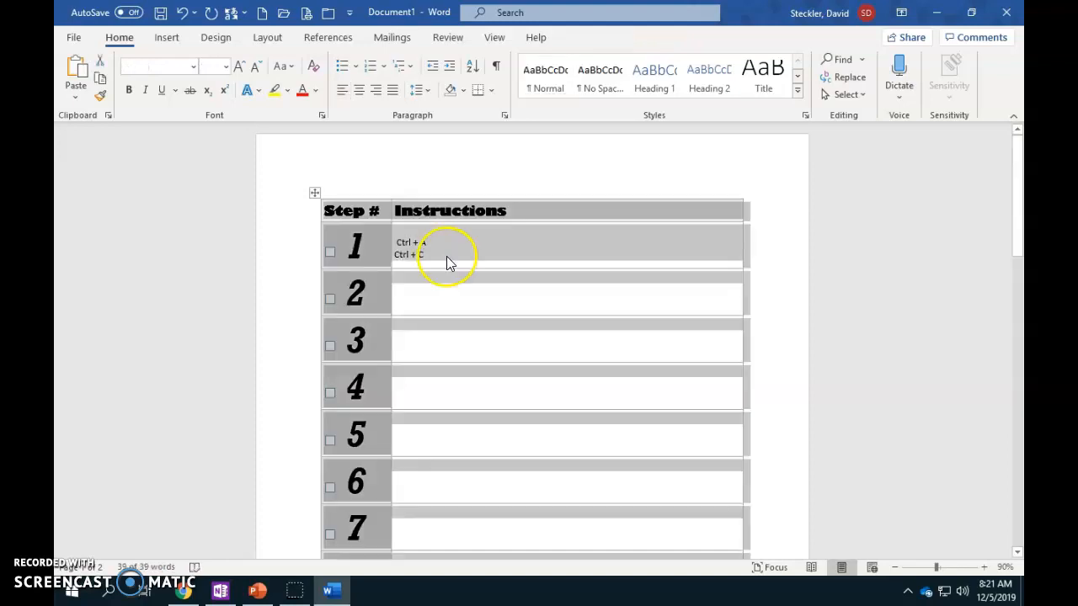
click(446, 256)
scroll(446, 256, down, 5)
key(ctrl+a)
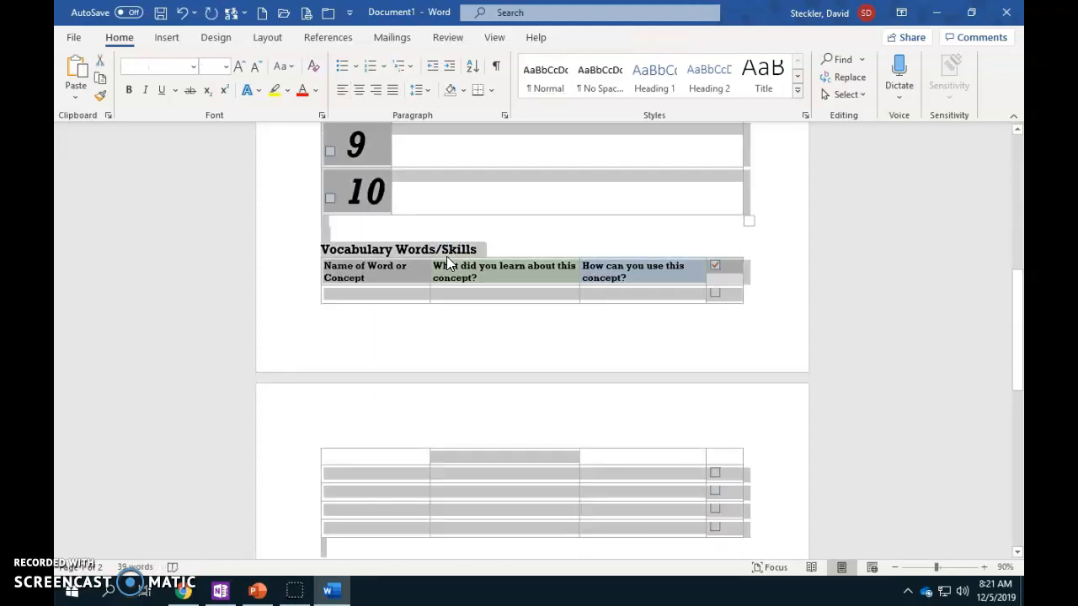
scroll(433, 421, down, 3)
click(432, 421)
text(c)
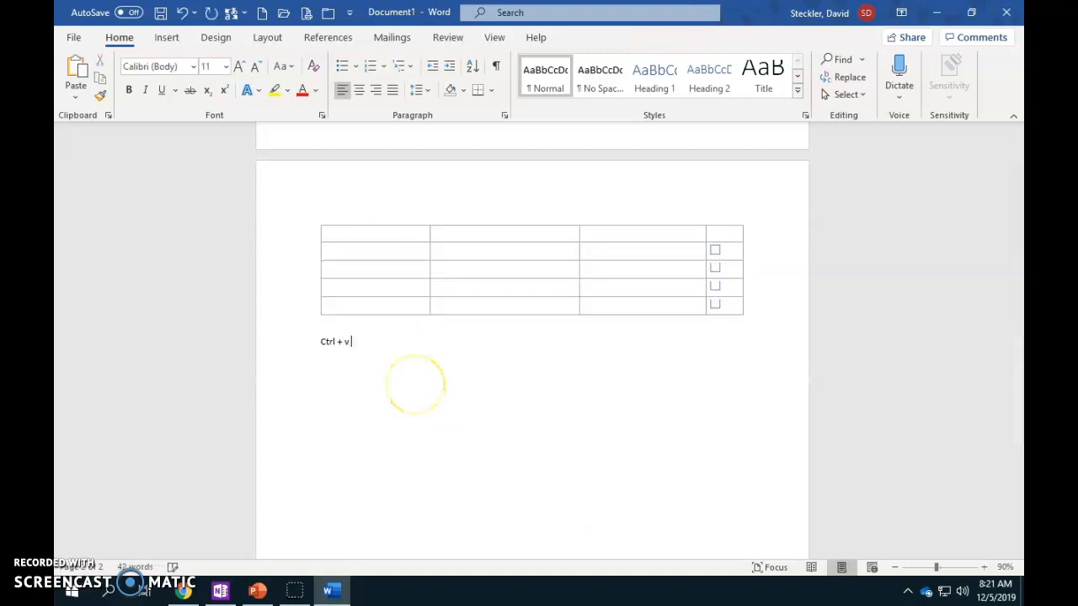
key(ctrl+v)
scroll(414, 385, up, 15)
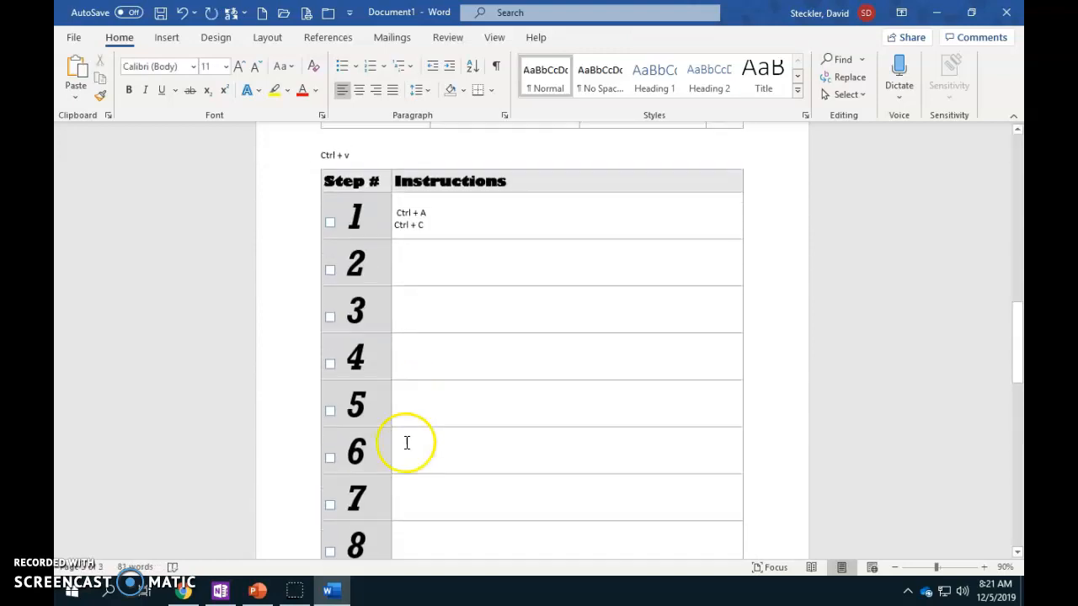
- Switch to OneNote, add a new page to the Assignments section, and paste the copied template into it
click(232, 592)
scroll(483, 396, down, 1)
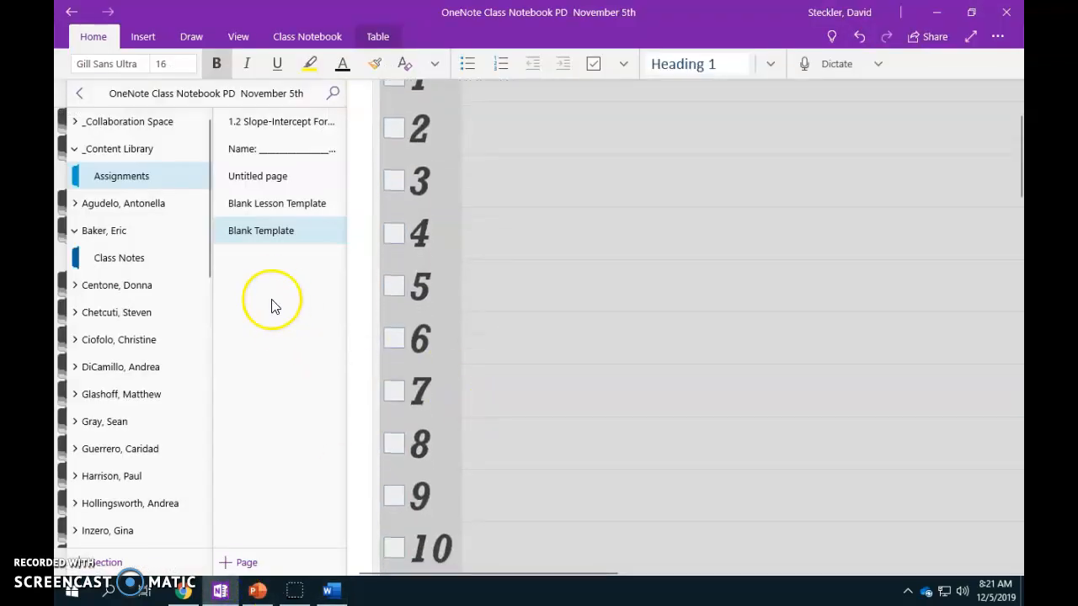
click(251, 561)
click(464, 187)
key(ctrl+v)
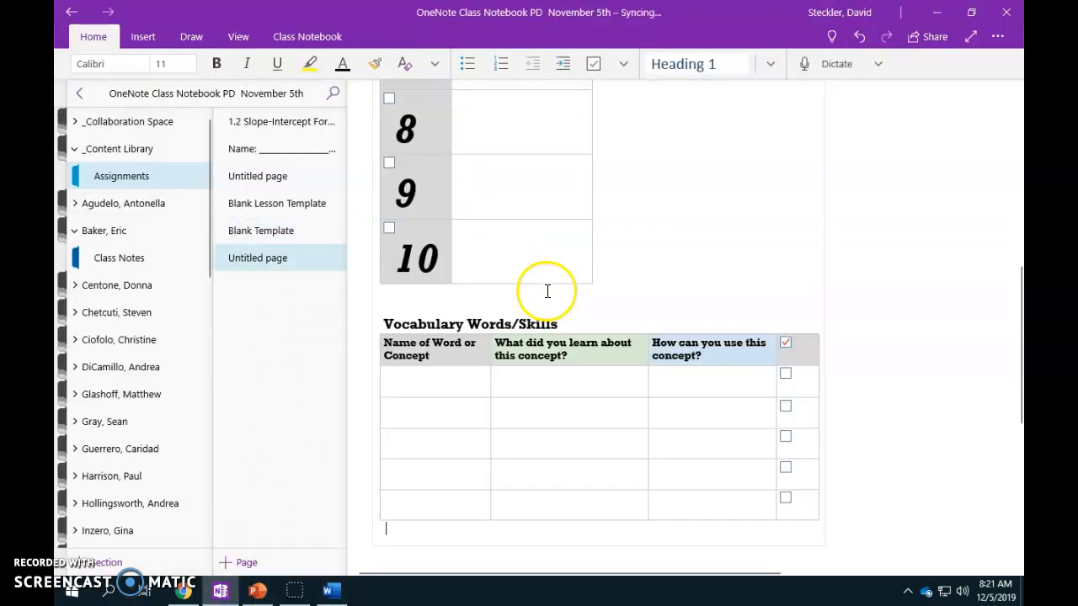
- Widen the Instructions and Step # columns on the new page and remove the indent before the number 2
scroll(547, 291, up, 10)
drag(594, 208, 844, 216)
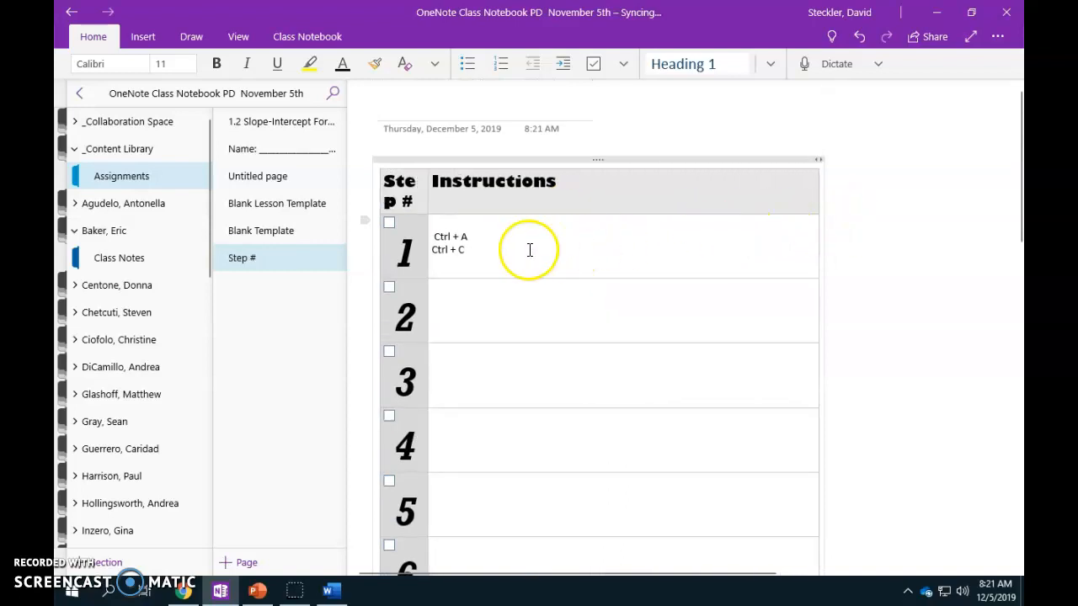
mouse_move(428, 231)
mouse_down()
mouse_move(472, 229)
mouse_move(447, 233)
mouse_up()
click(398, 296)
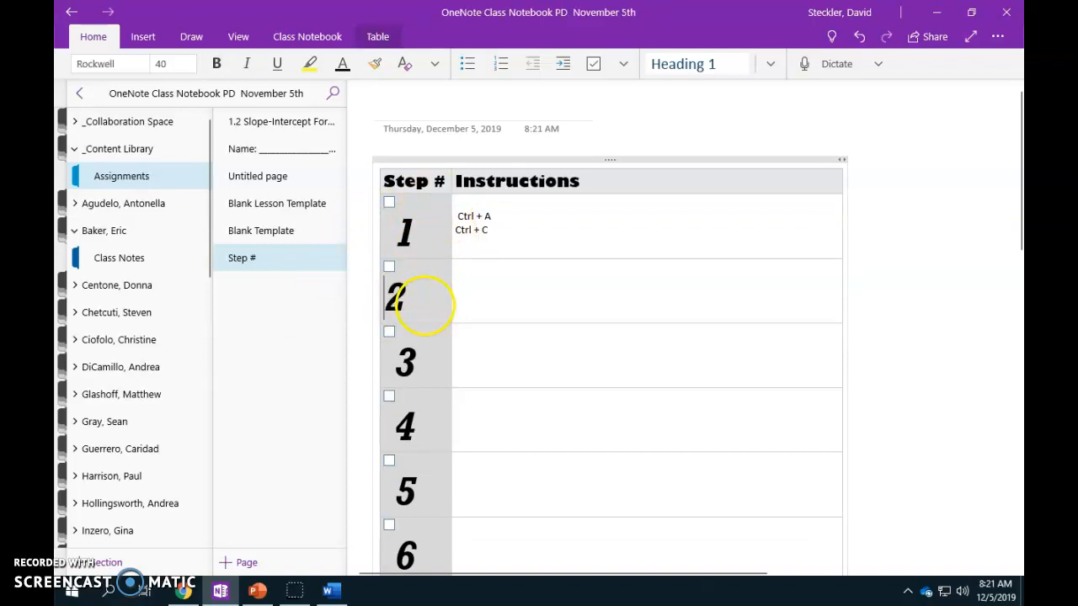
right_click(254, 261)
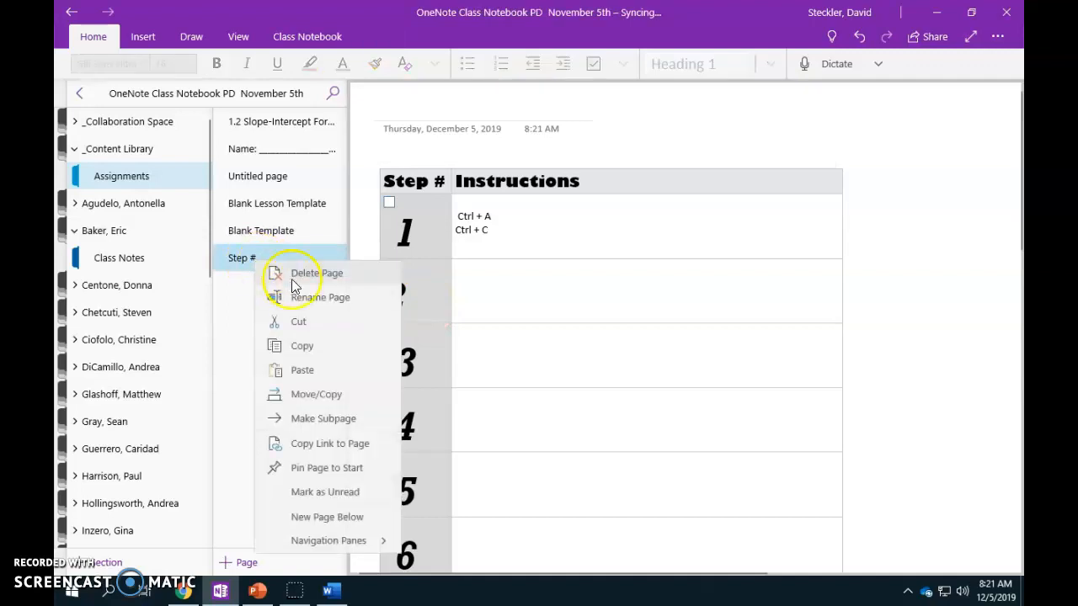
click(250, 295)
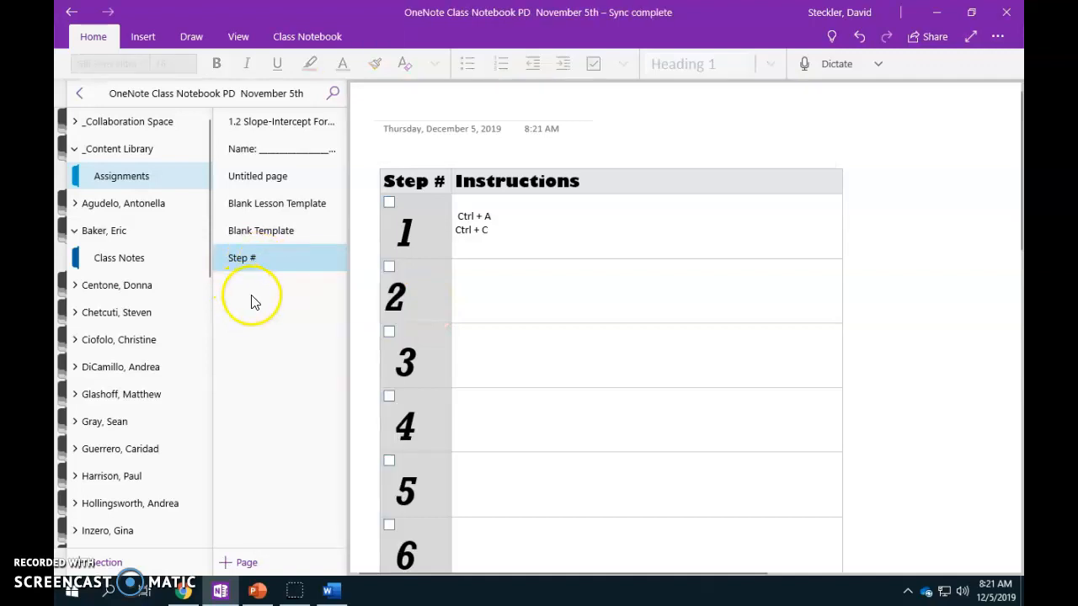